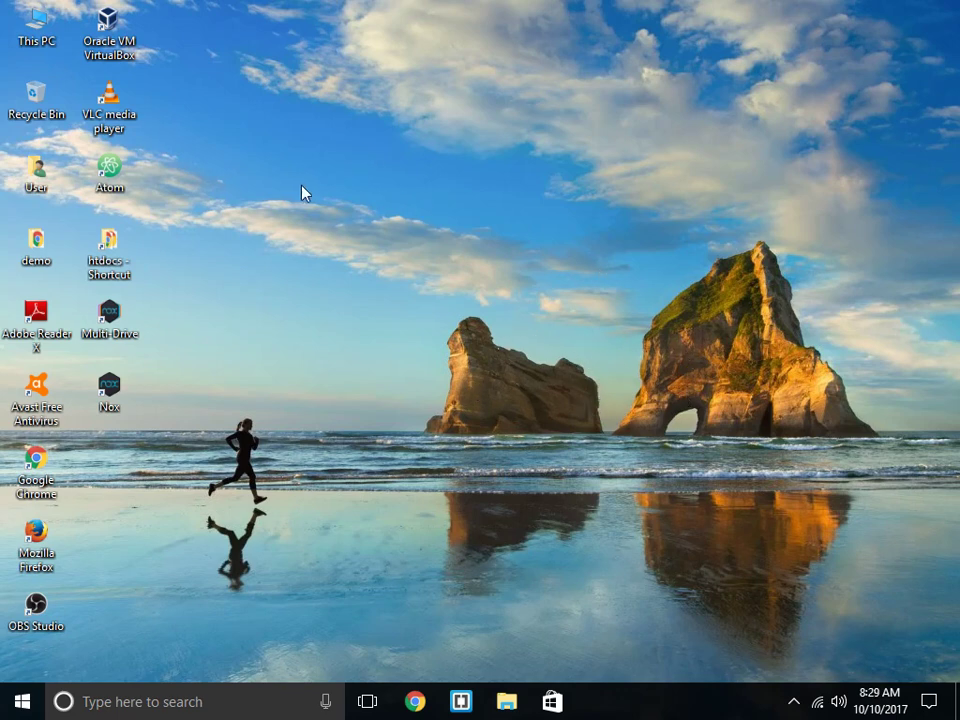
right_click(355, 98)
left_click(407, 162)
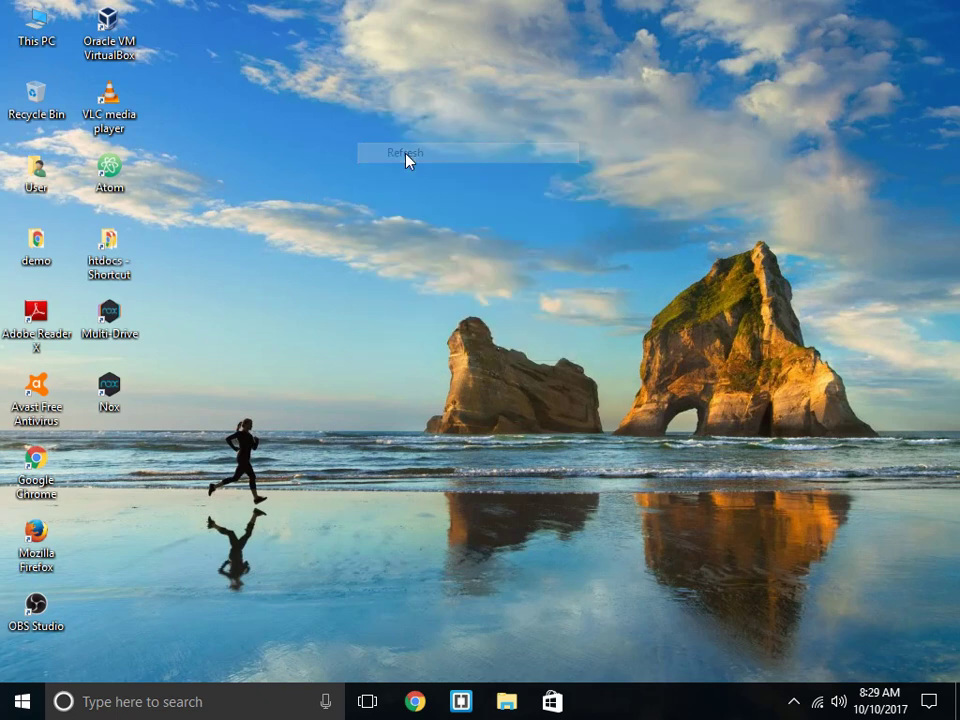
- Switch to Chrome, search Google for xampp and open the Apache Friends website
left_click(433, 708)
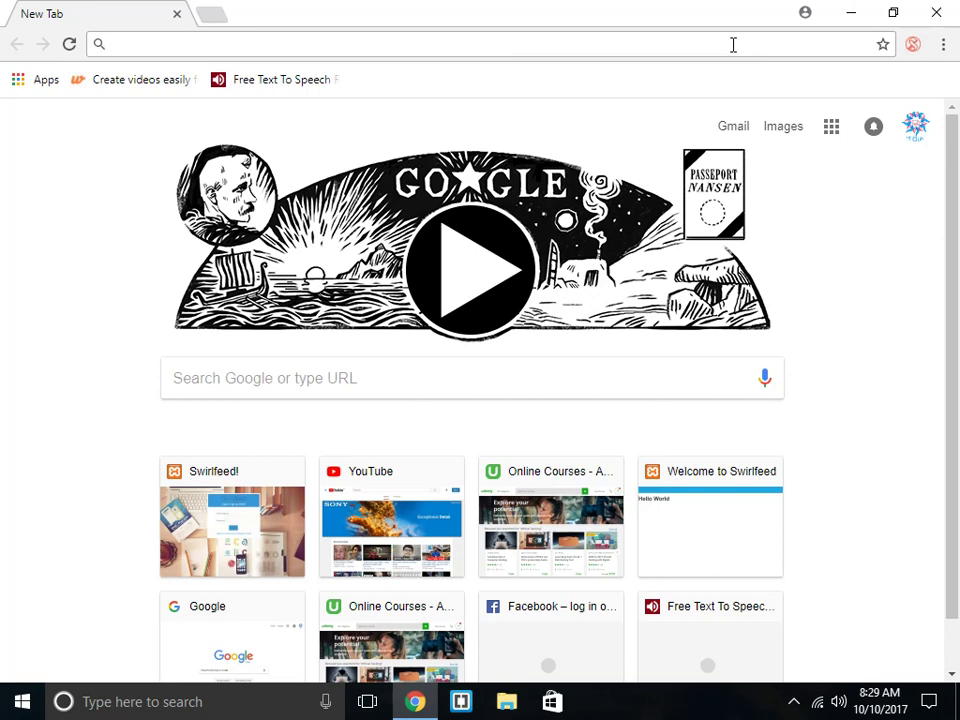
type("xam")
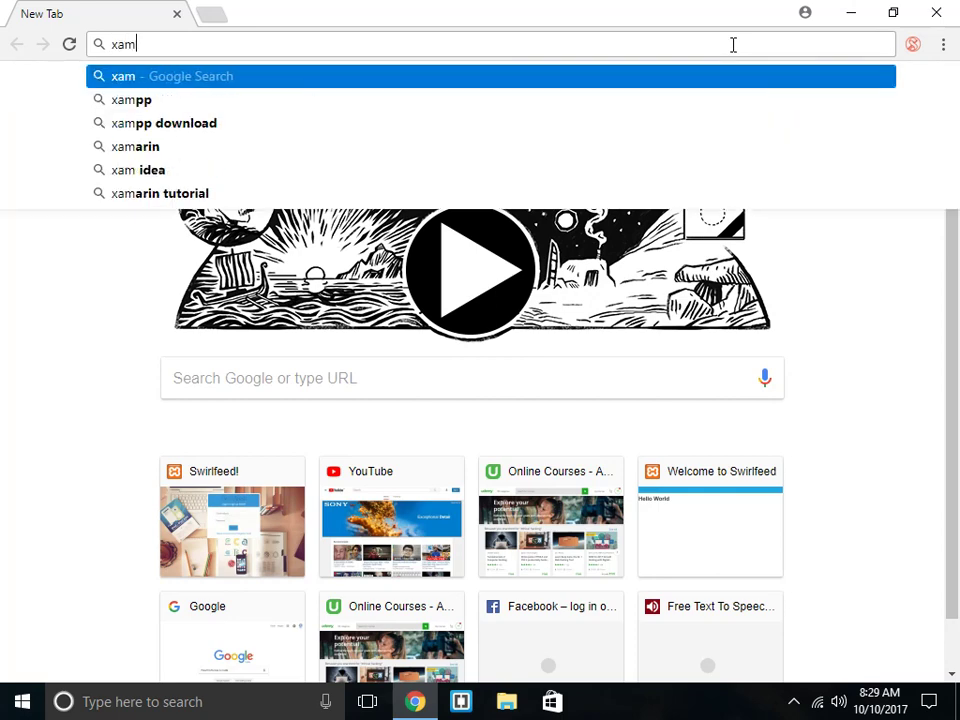
type("pp")
key("Return")
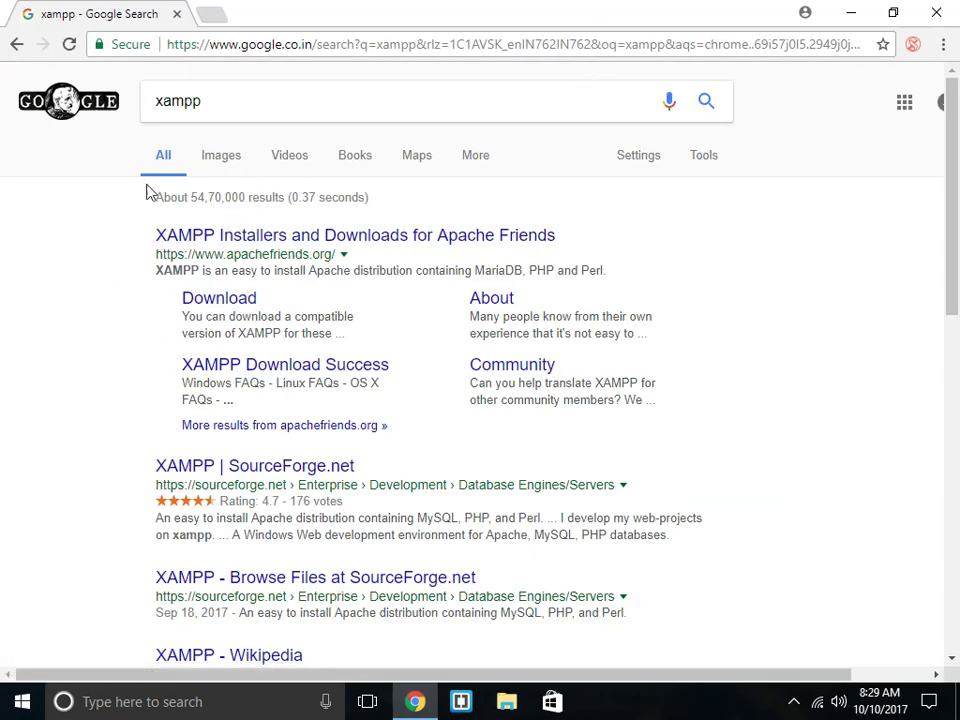
left_click(268, 238)
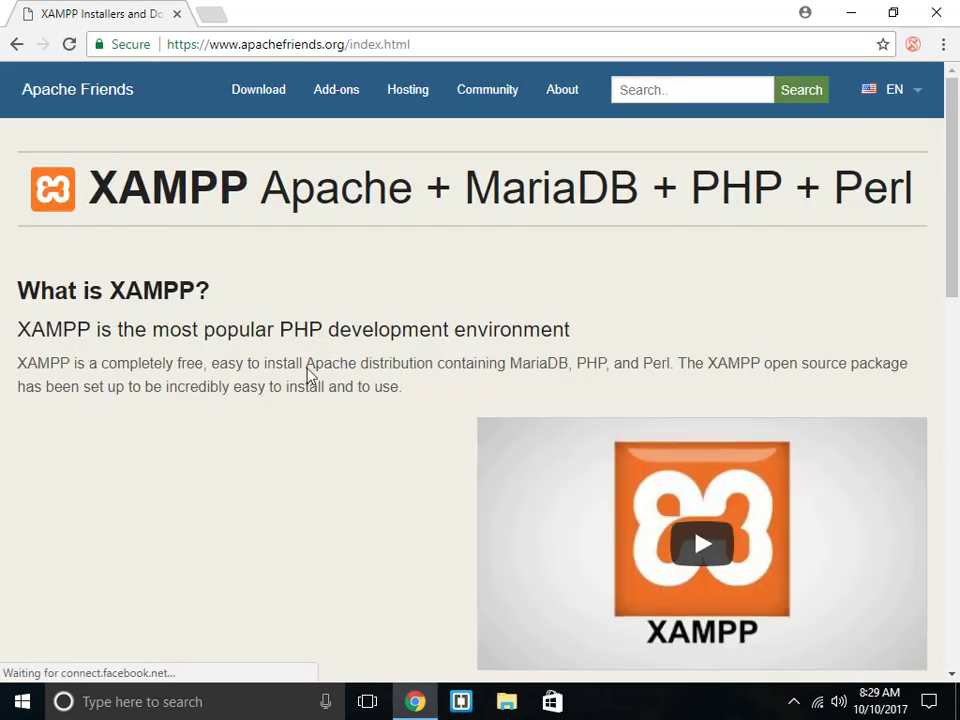
- Start downloading the XAMPP for Windows 7.1.9 installer from the Apache Friends page
scroll(310, 372, "down", 4)
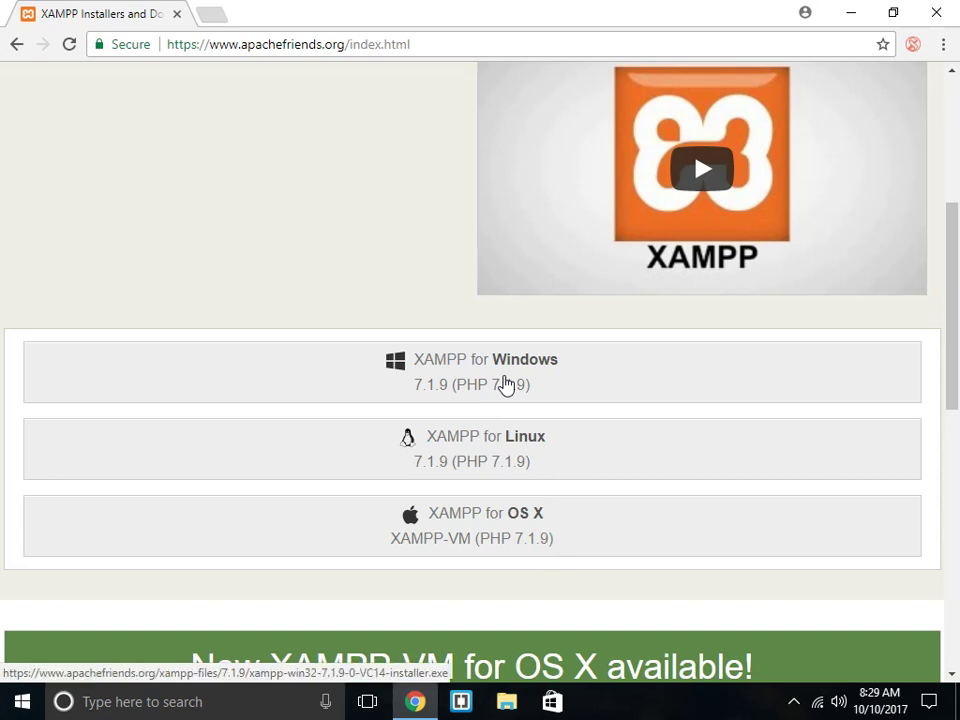
left_click(506, 386)
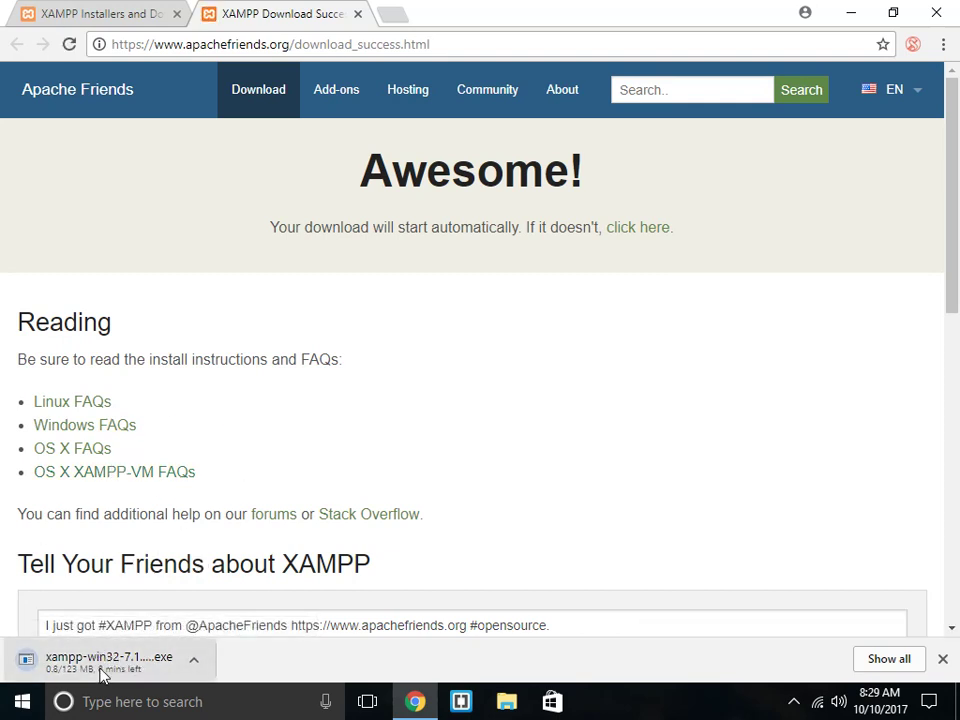
- Cancel the XAMPP installer download and close the browser
right_click(115, 660)
left_click(150, 654)
left_click(942, 659)
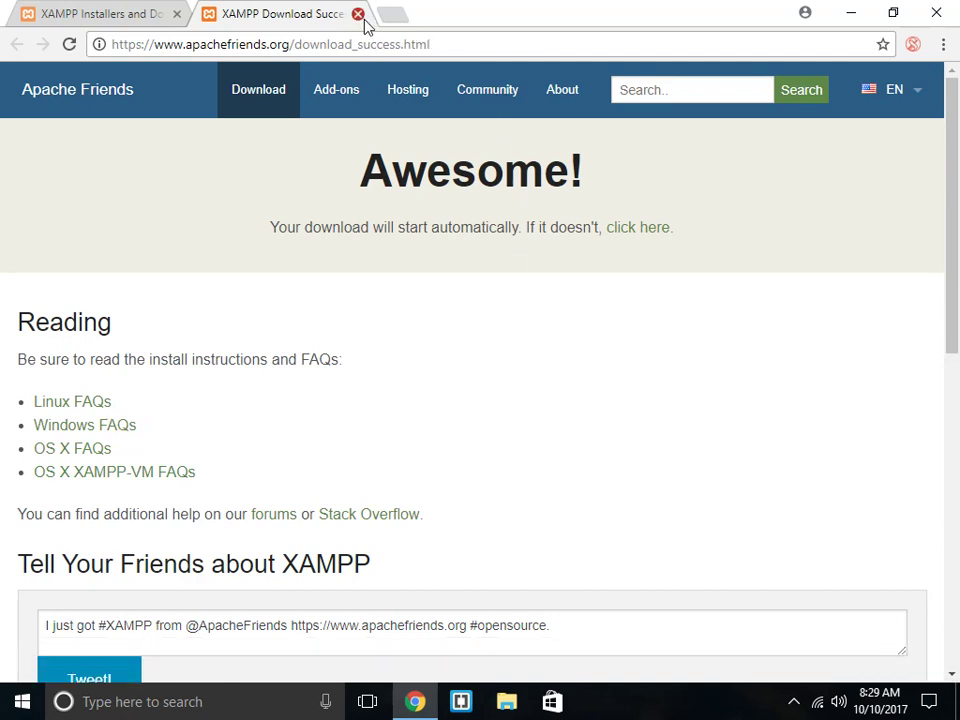
left_click(357, 14)
left_click(936, 12)
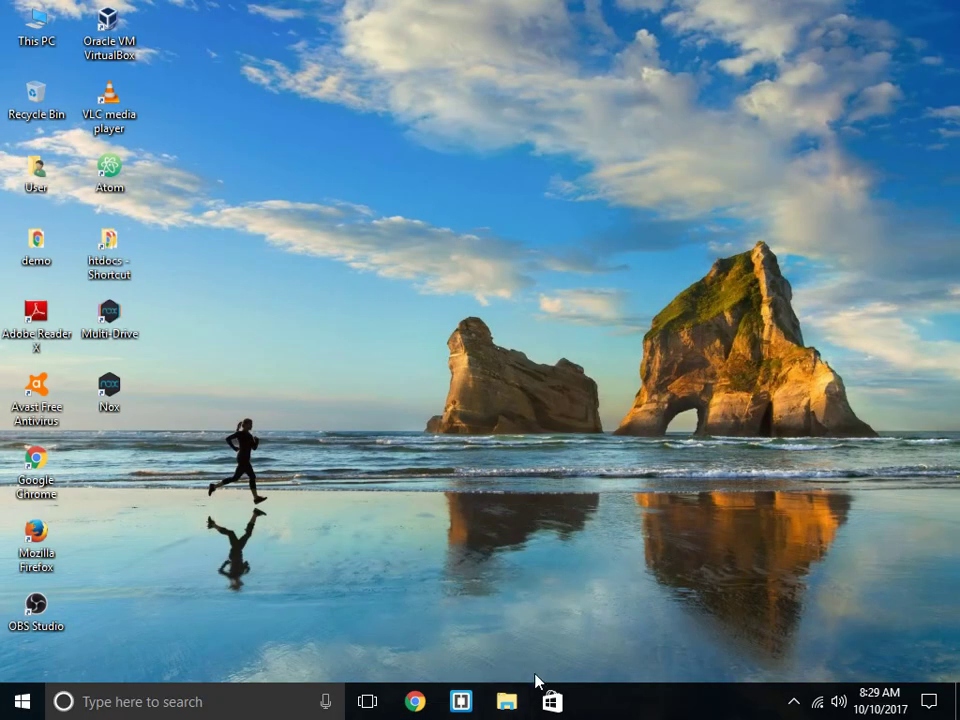
- Switch to File Explorer and open the xampp folder inside Setup on the F: drive
left_click(506, 701)
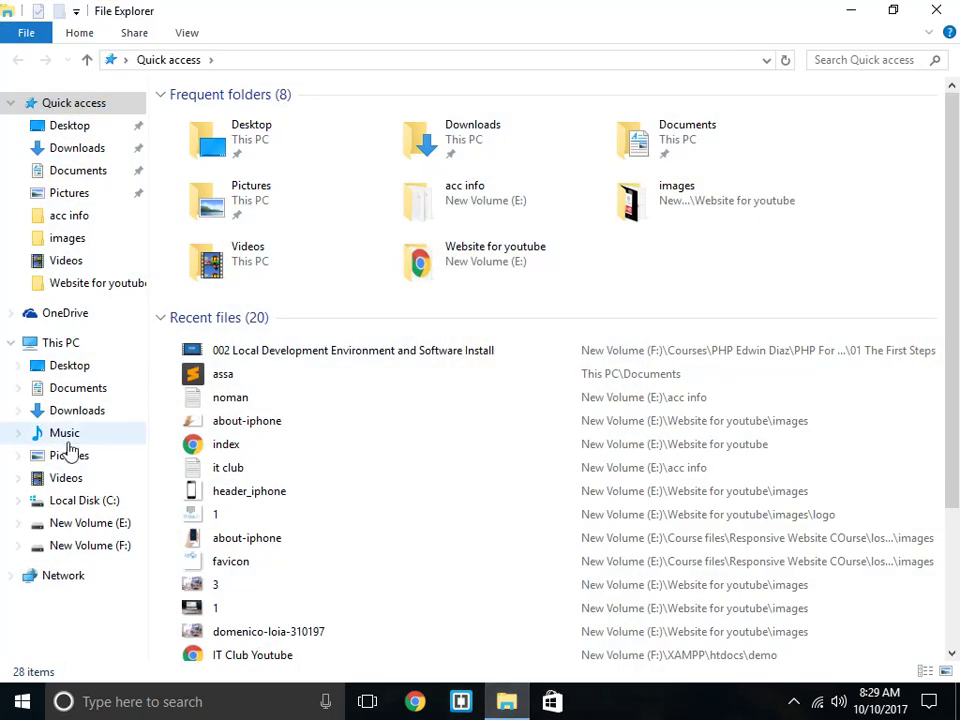
left_click(107, 523)
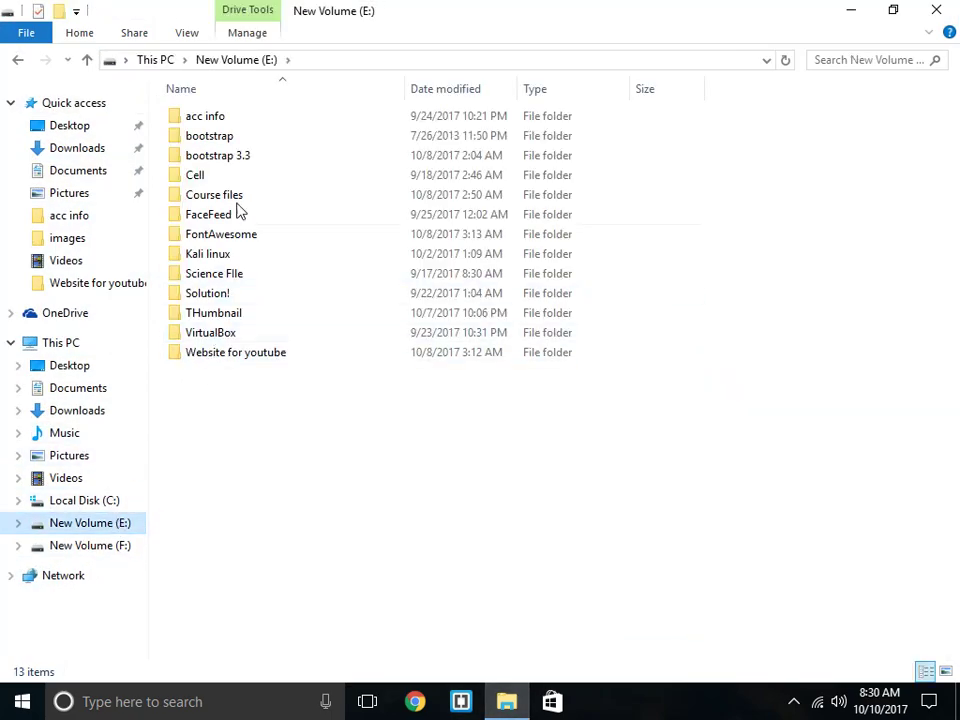
left_click(107, 545)
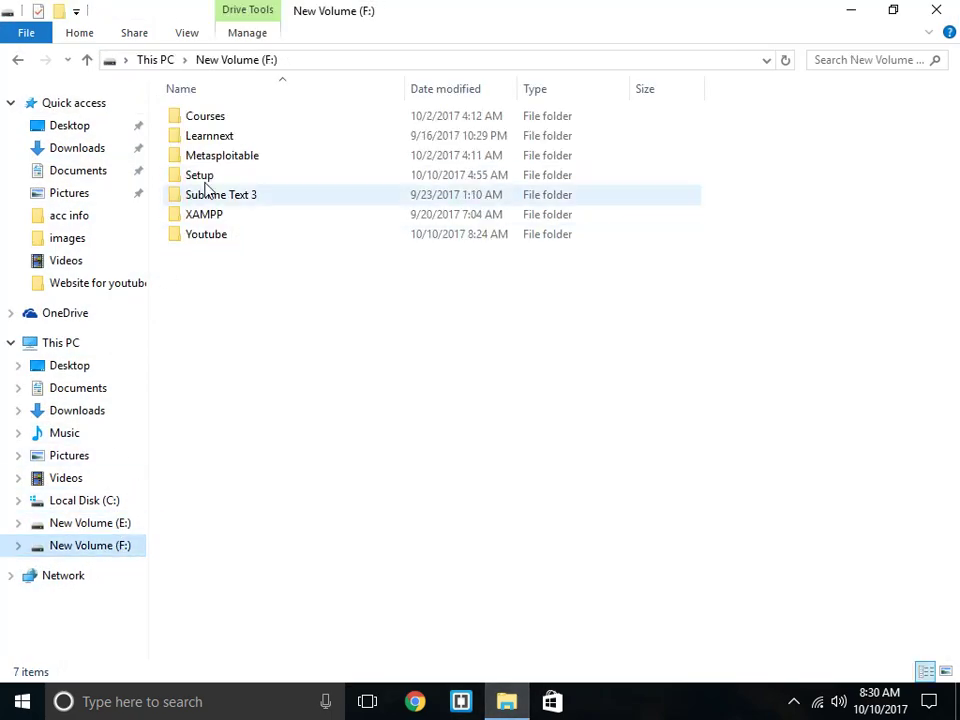
double_click(240, 176)
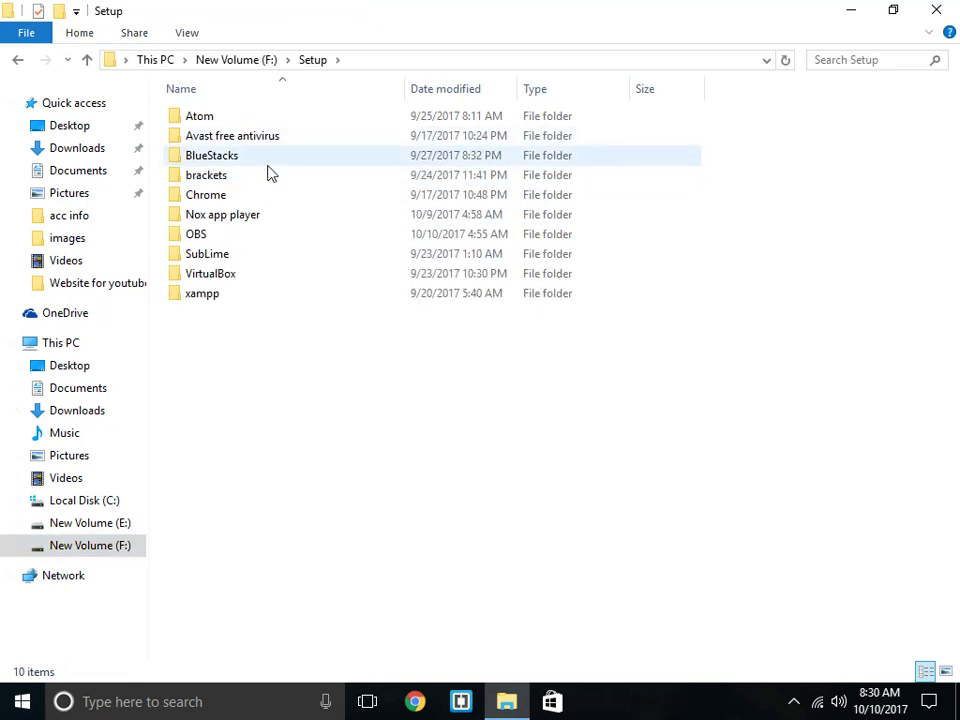
left_click(264, 179)
double_click(236, 294)
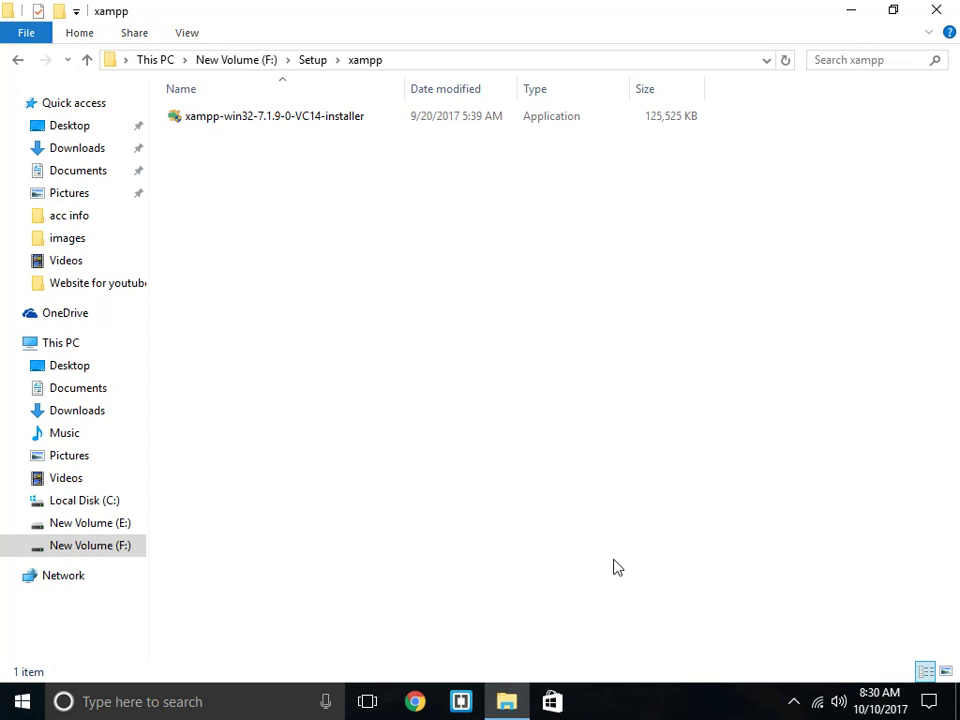
- View the contents of the C: and E: drives and close File Explorer
left_click(129, 507)
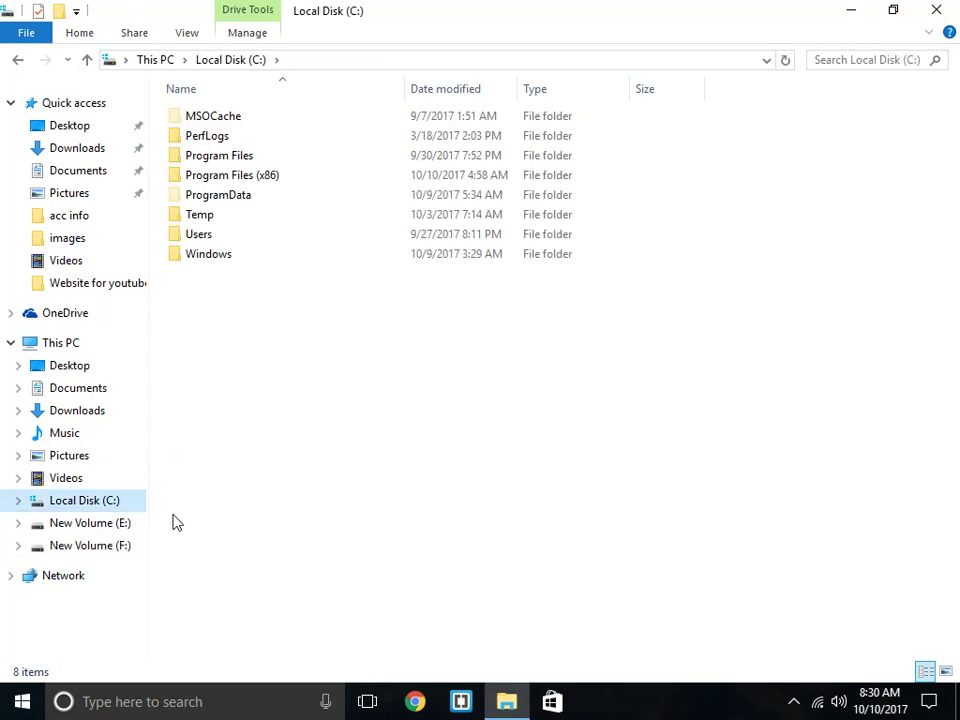
left_click(129, 526)
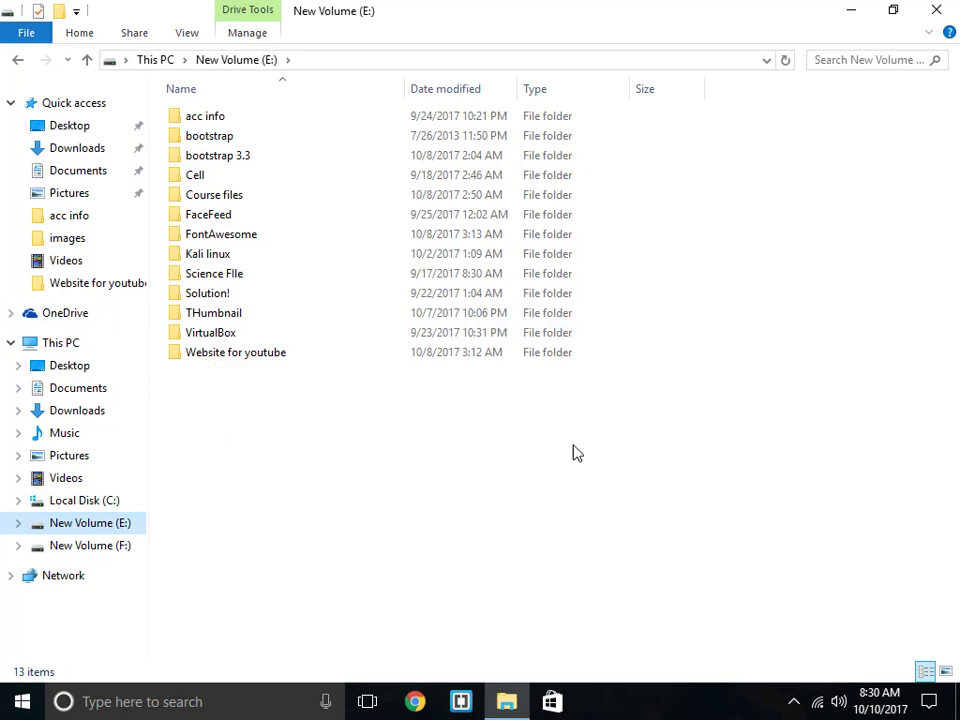
left_click(940, 10)
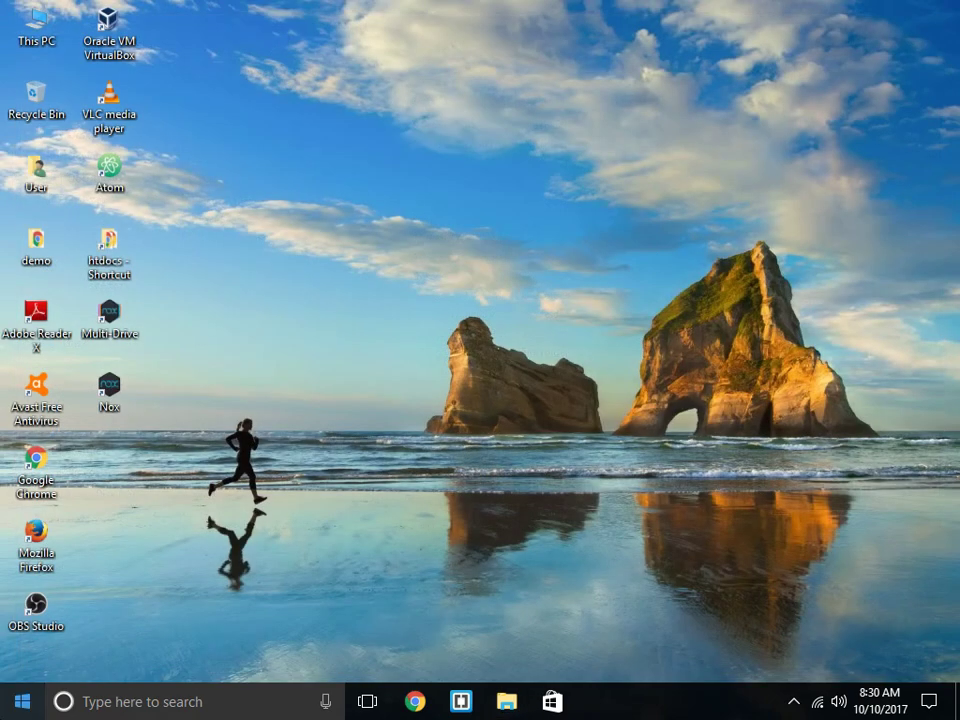
- Launch the XAMPP Control Panel and start the Apache and MySQL modules
key("super")
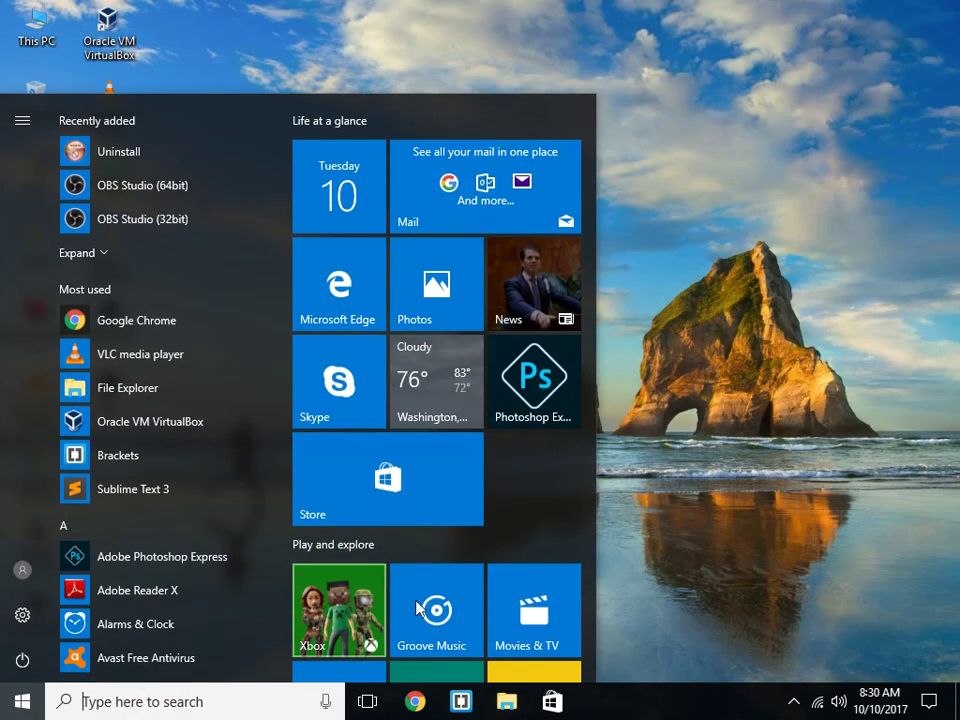
left_click(788, 486)
left_click(24, 705)
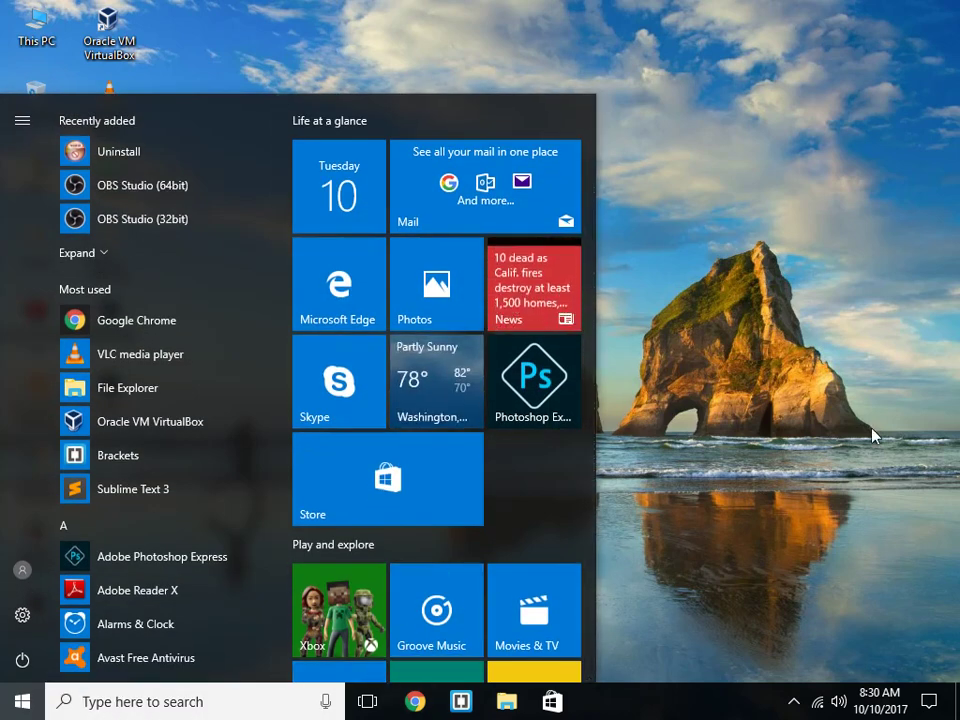
type("xampp")
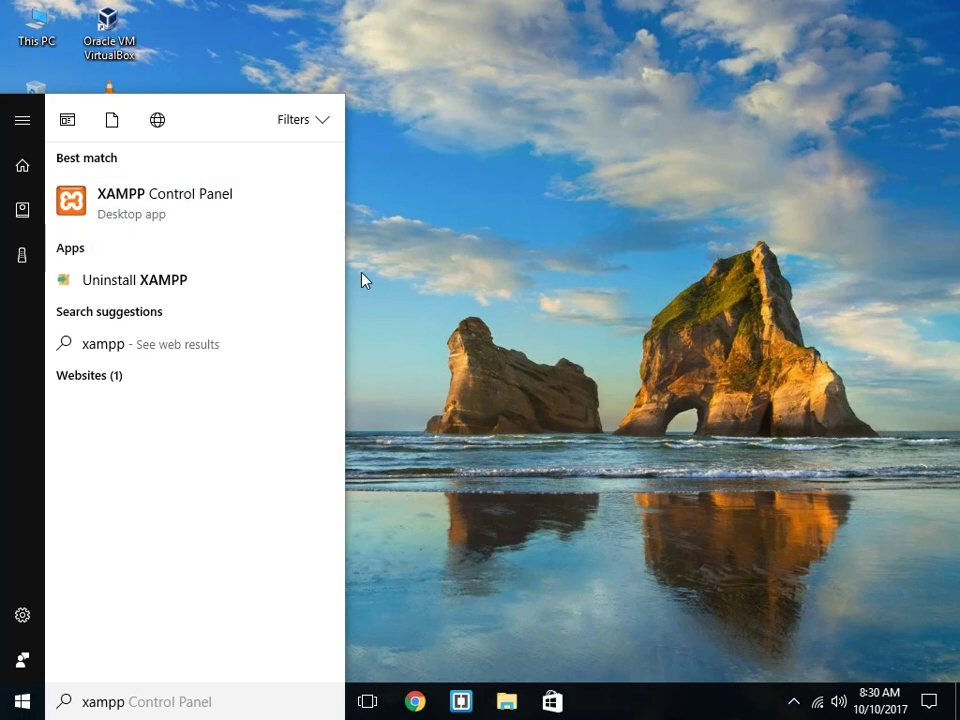
key("Return")
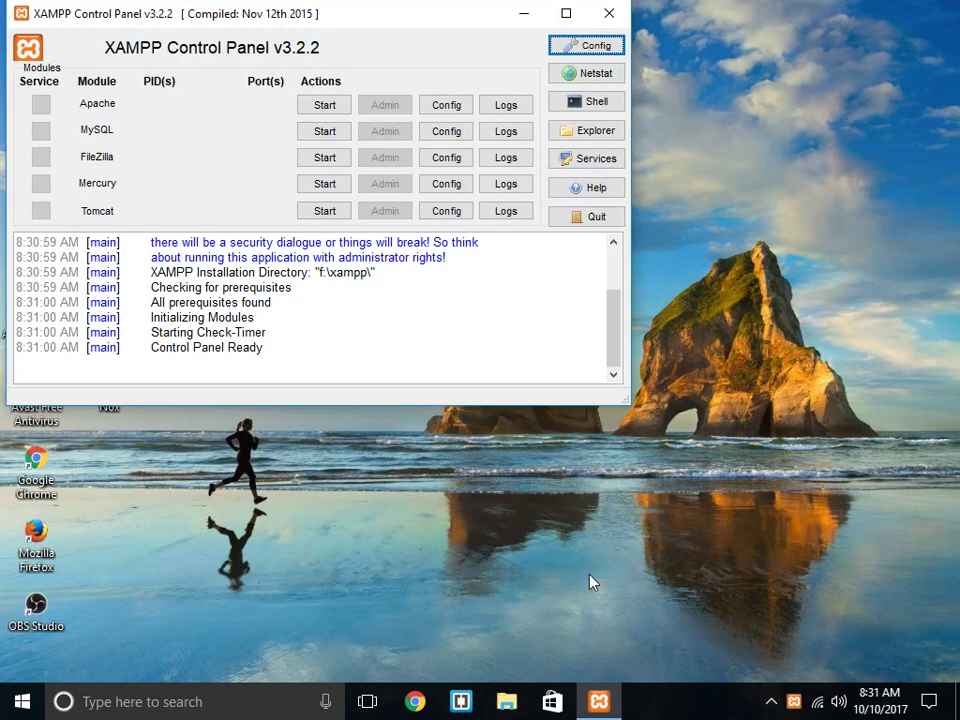
left_click(326, 106)
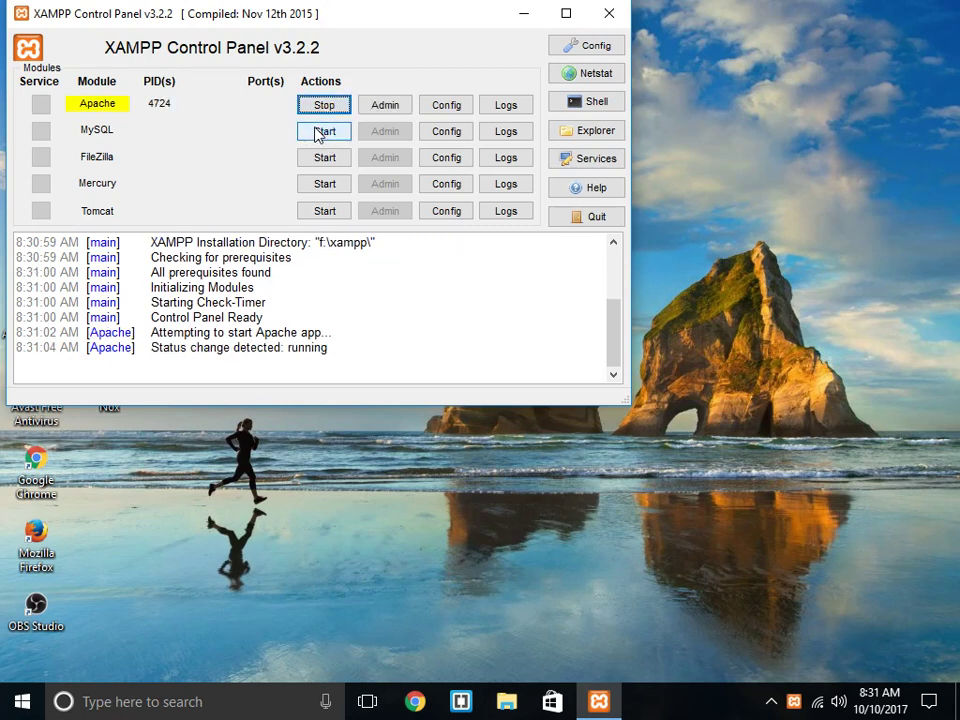
left_click(318, 133)
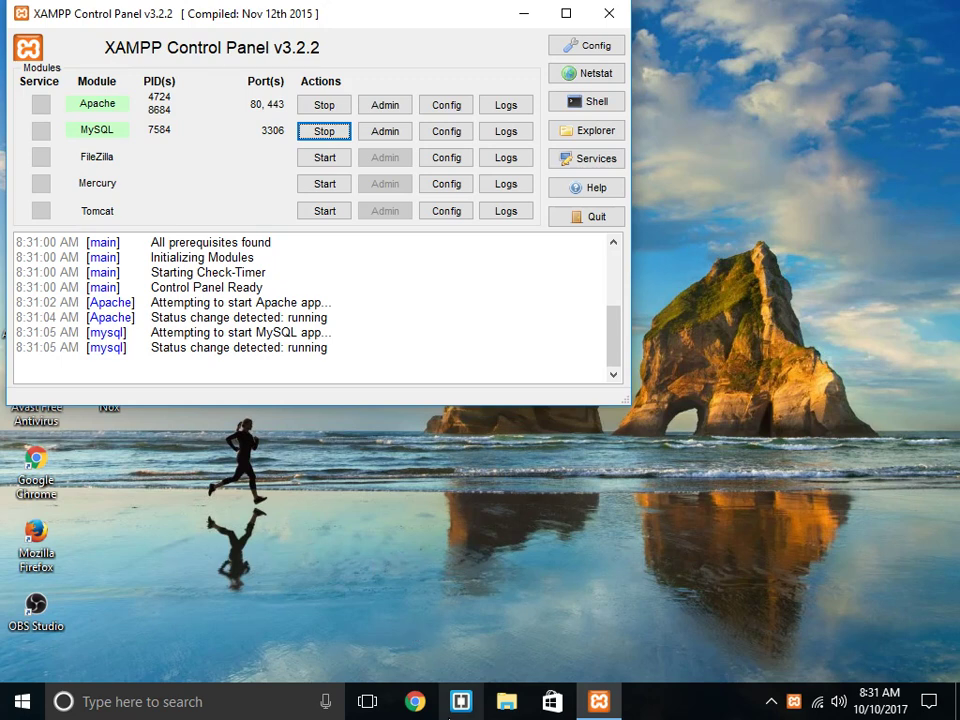
- Switch to Chrome and load the root localhost address without any subfolder path
left_click(415, 702)
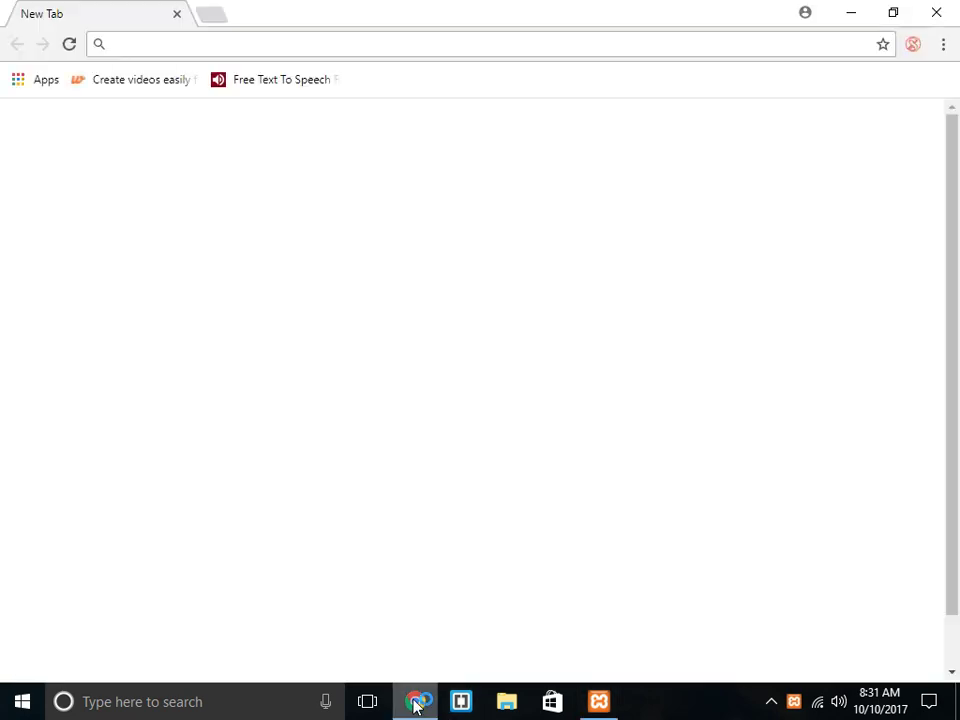
type("loca")
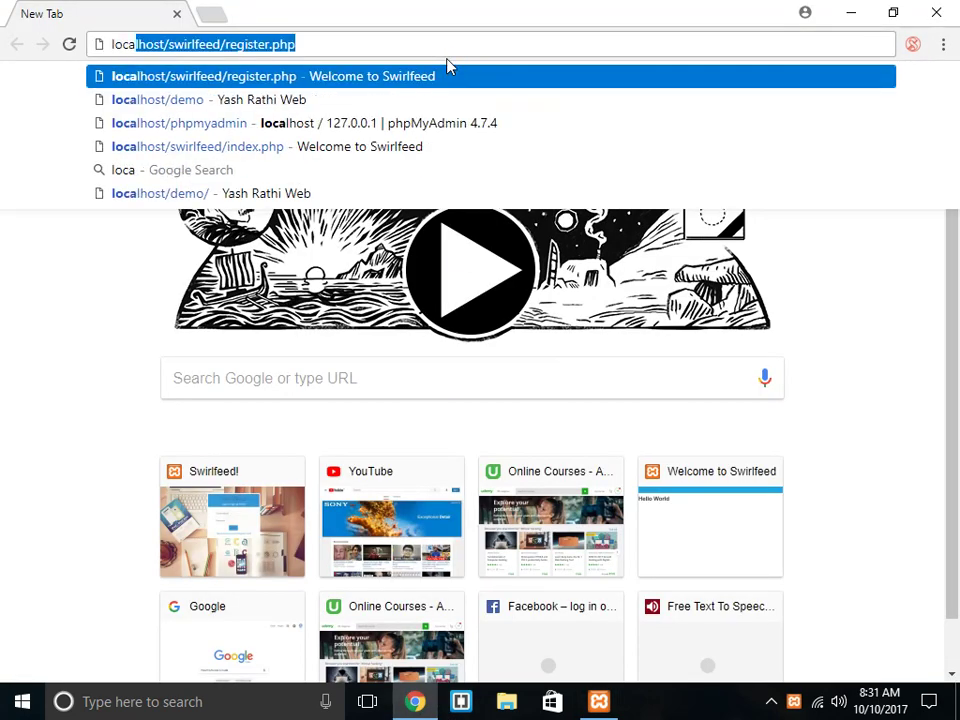
key("BackSpace")
key("BackSpace")
type("alho")
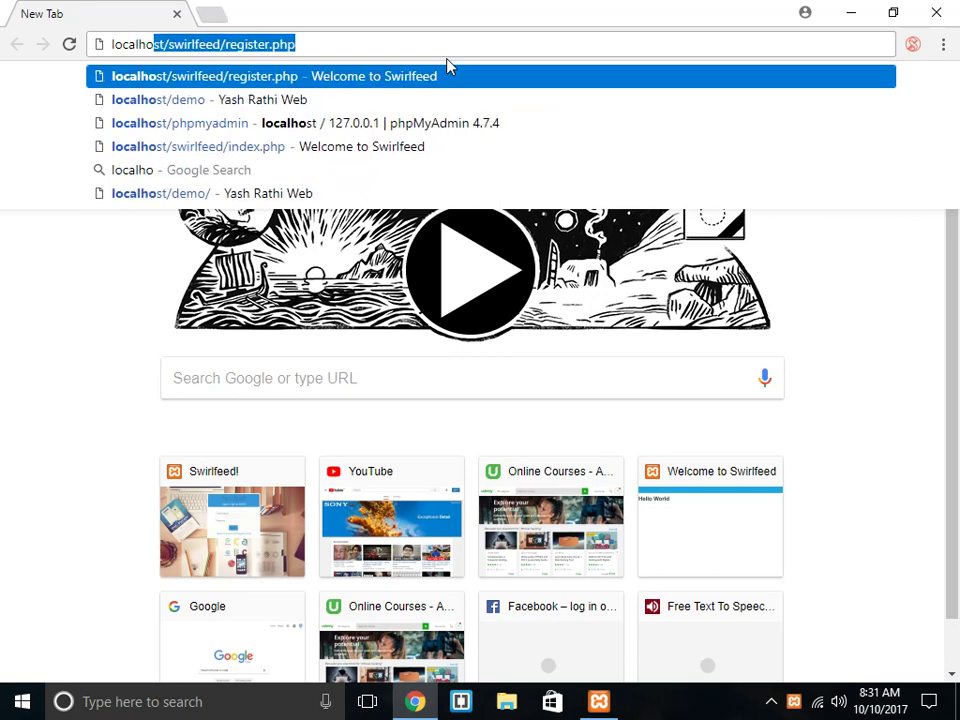
key("Return")
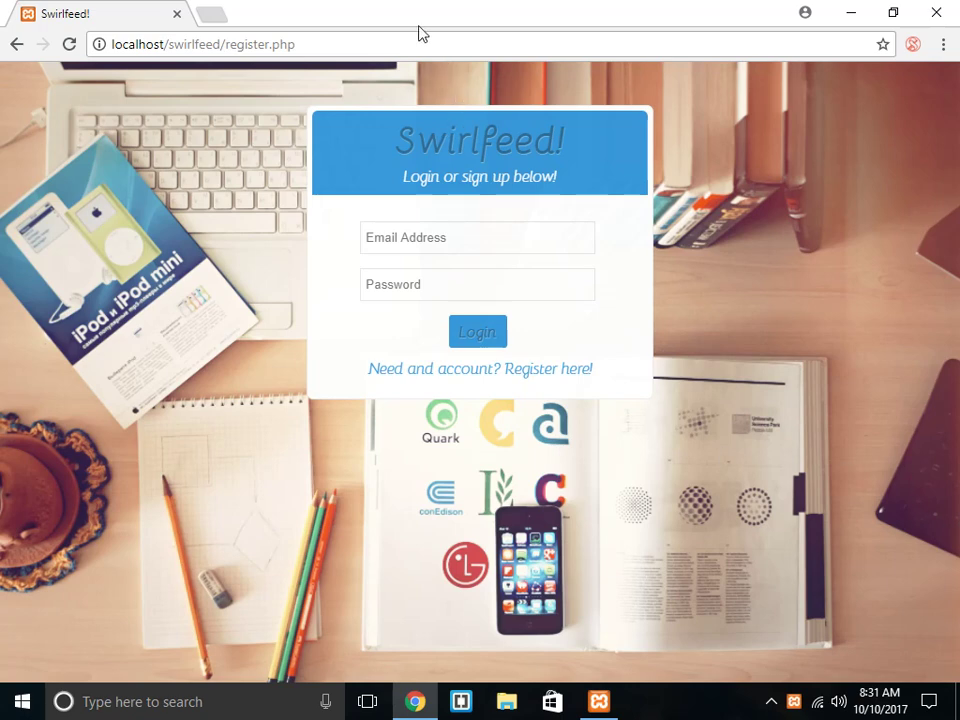
left_click_drag(374, 44, 166, 40)
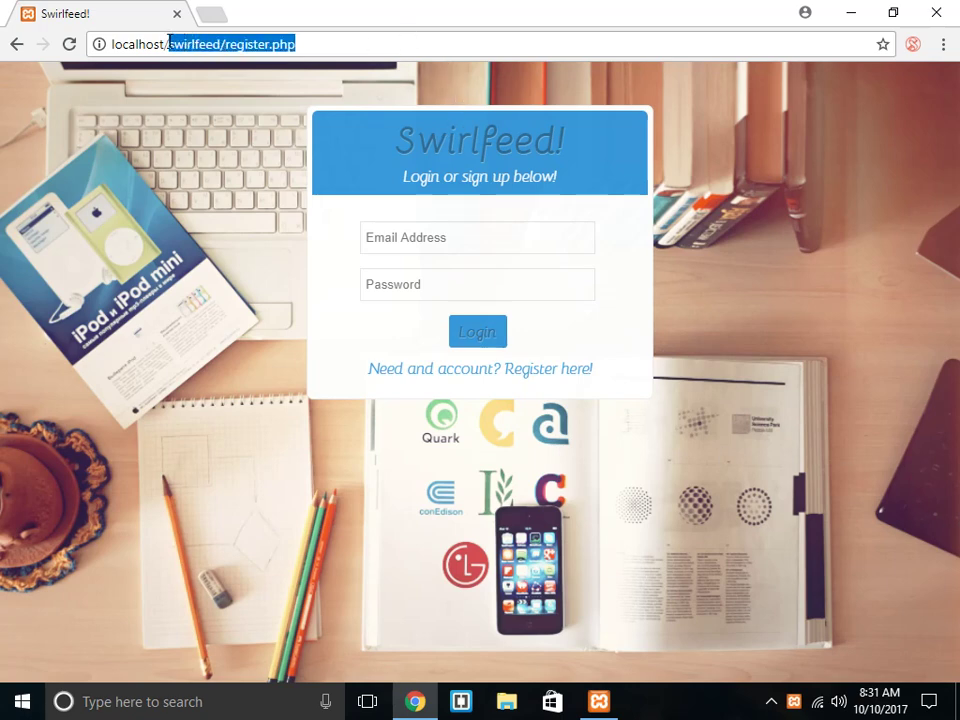
key("BackSpace")
key("Return")
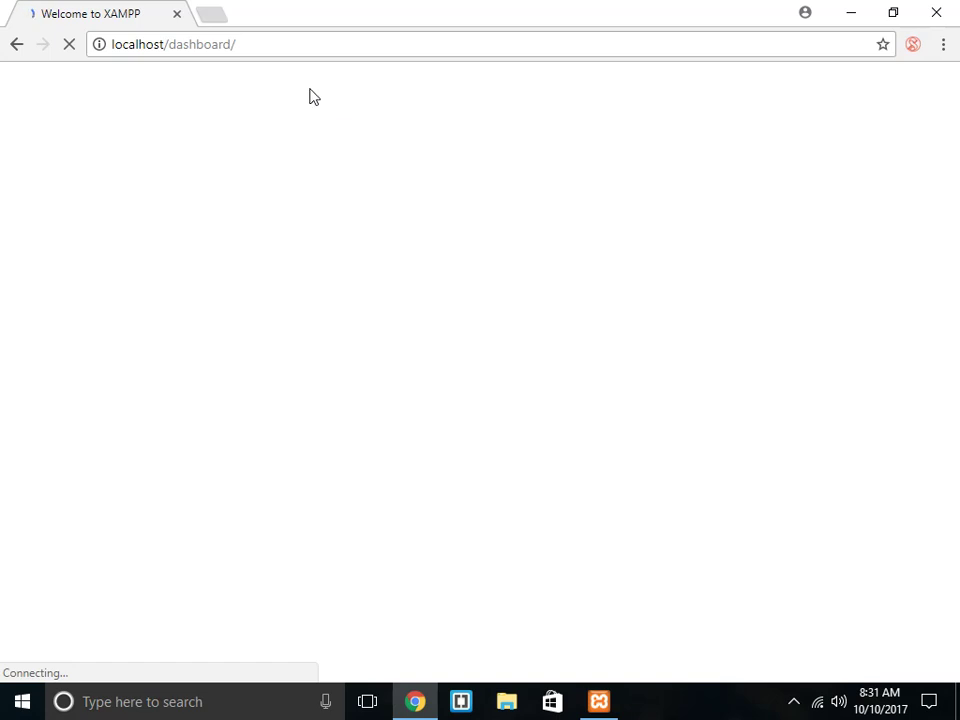
- Load localhost in a second browser tab
left_click(211, 15)
type("lcoal")
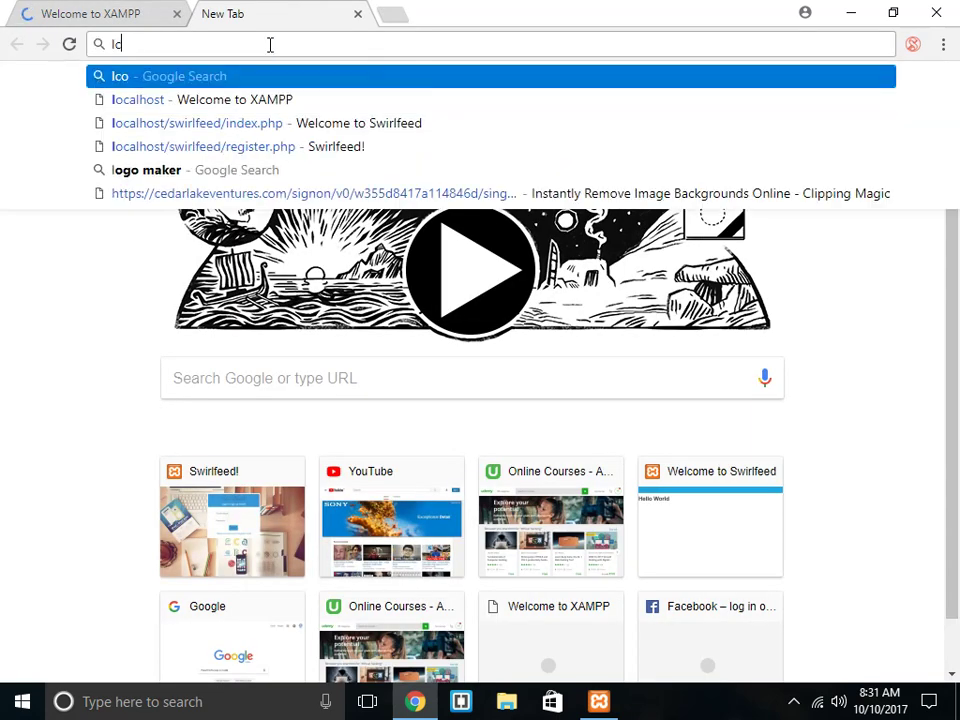
key("BackSpace")
key("BackSpace")
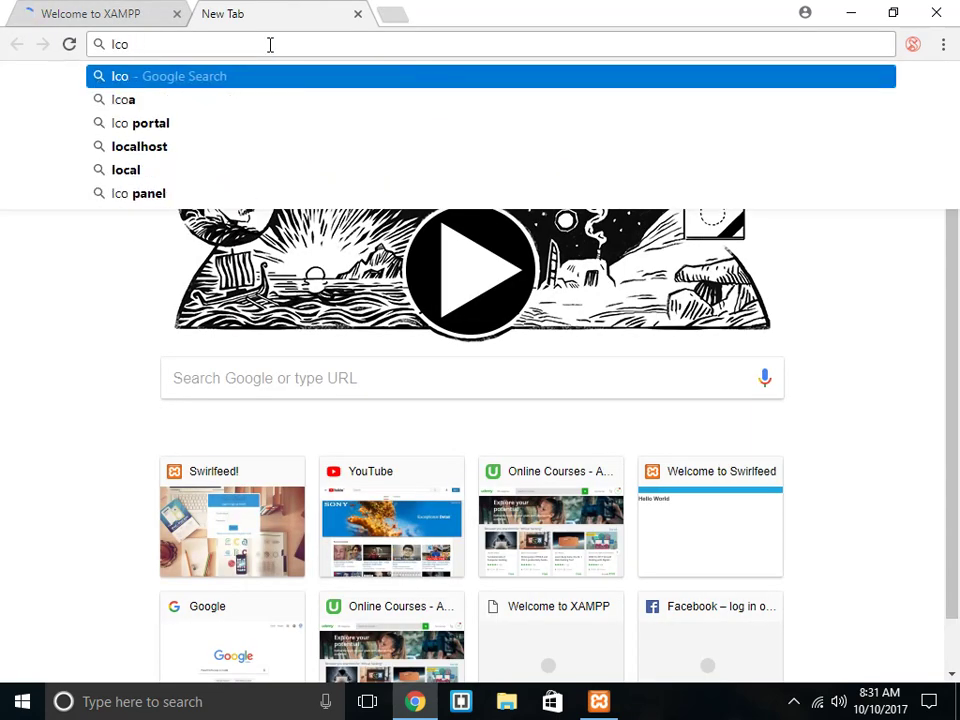
key("BackSpace")
key("BackSpace")
type("ocal")
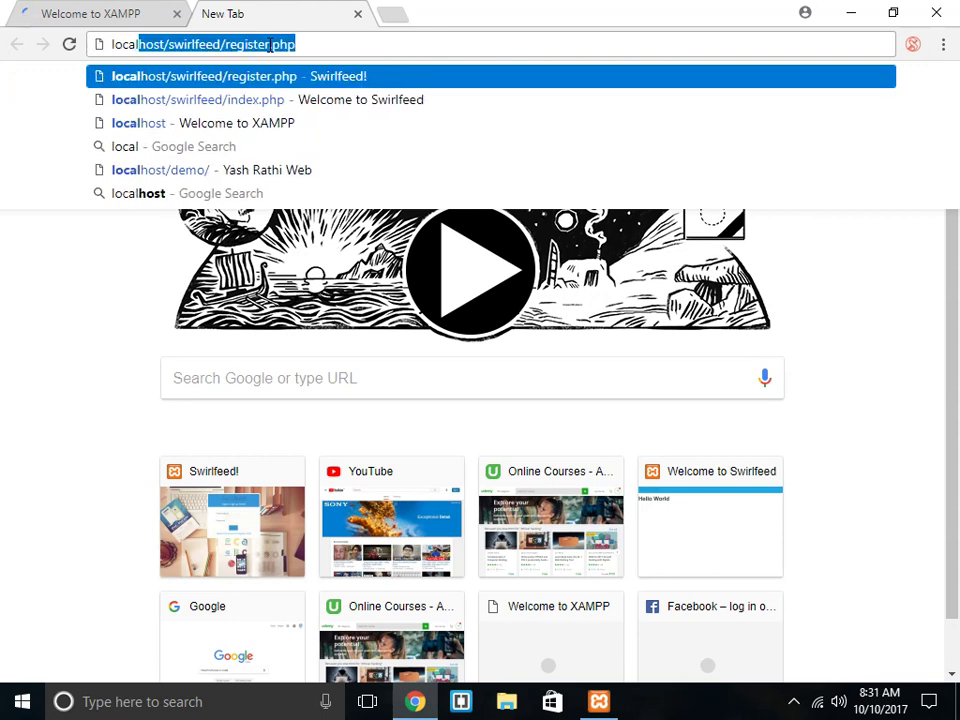
type("host")
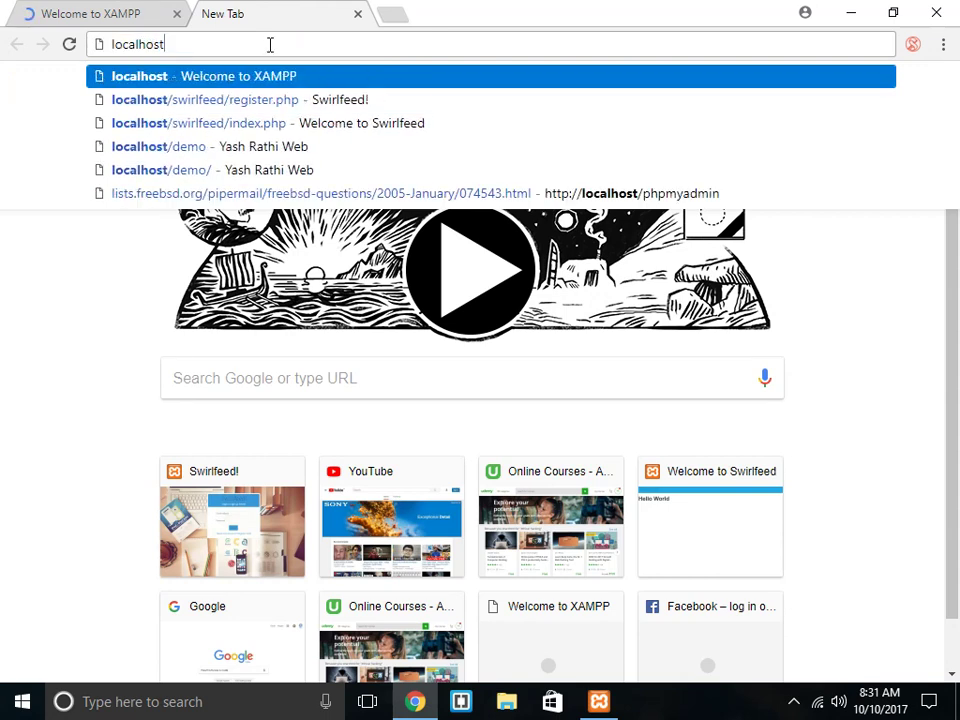
left_click(269, 82)
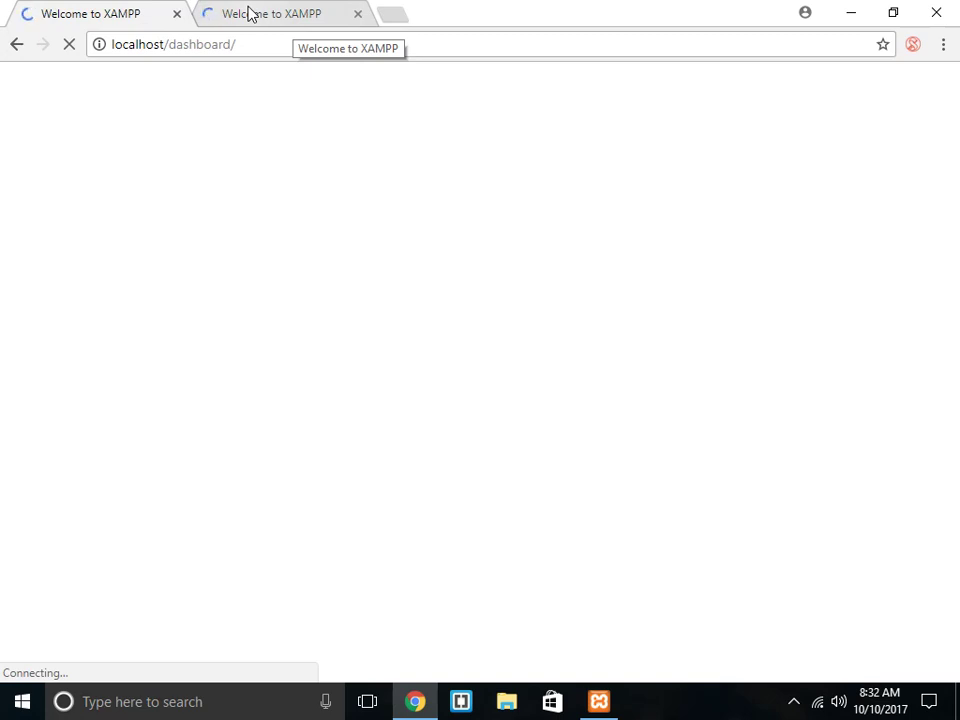
left_click(248, 12)
left_click(77, 6)
left_click(277, 7)
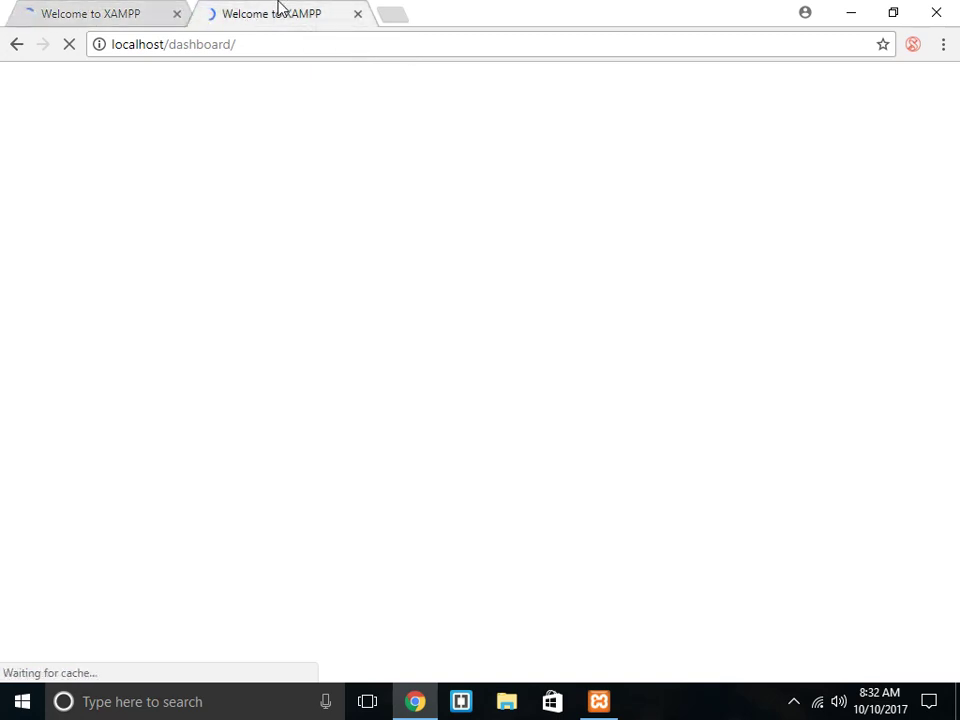
- Look over the XAMPP welcome page in the first localhost tab
left_click(124, 5)
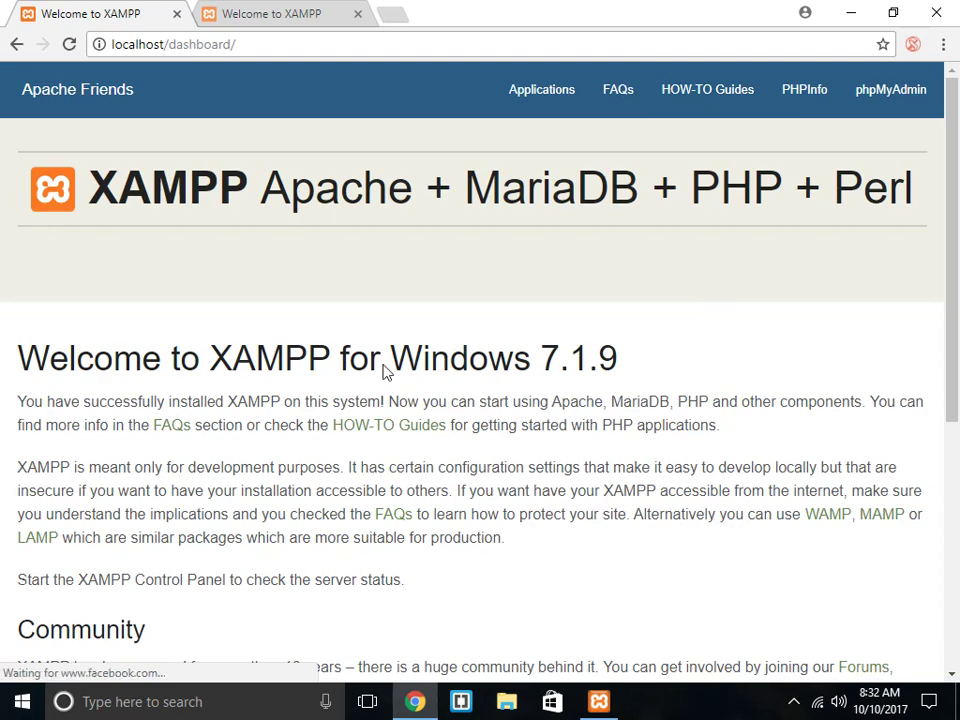
scroll(390, 360, "down", 5)
scroll(400, 338, "up", 5)
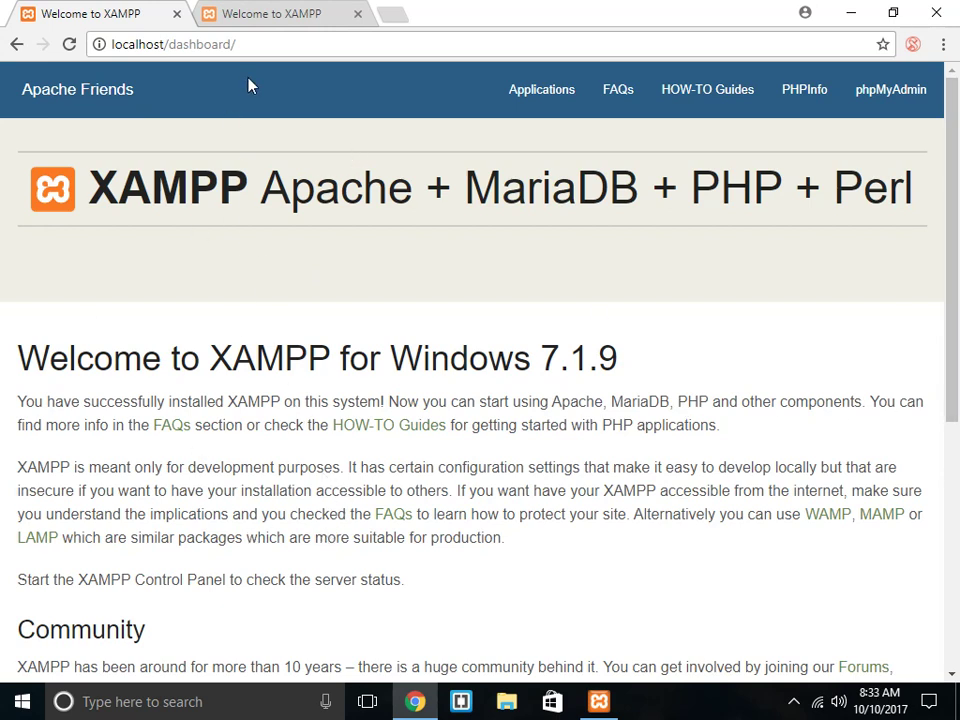
- Close both XAMPP welcome tabs, leaving only a new blank tab open
left_click(294, 8)
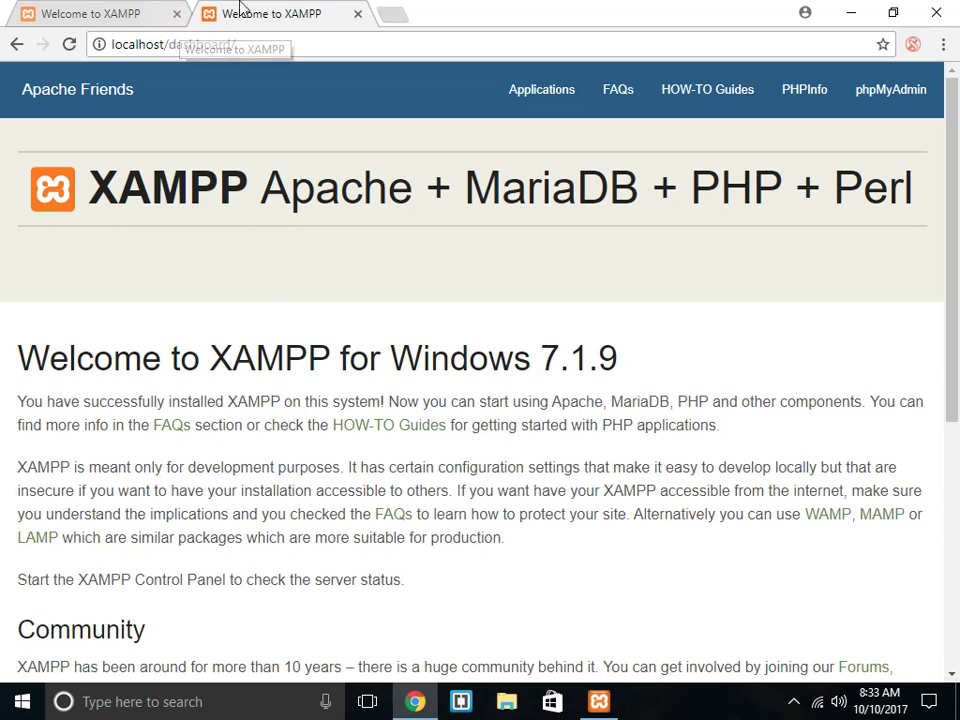
left_click(177, 14)
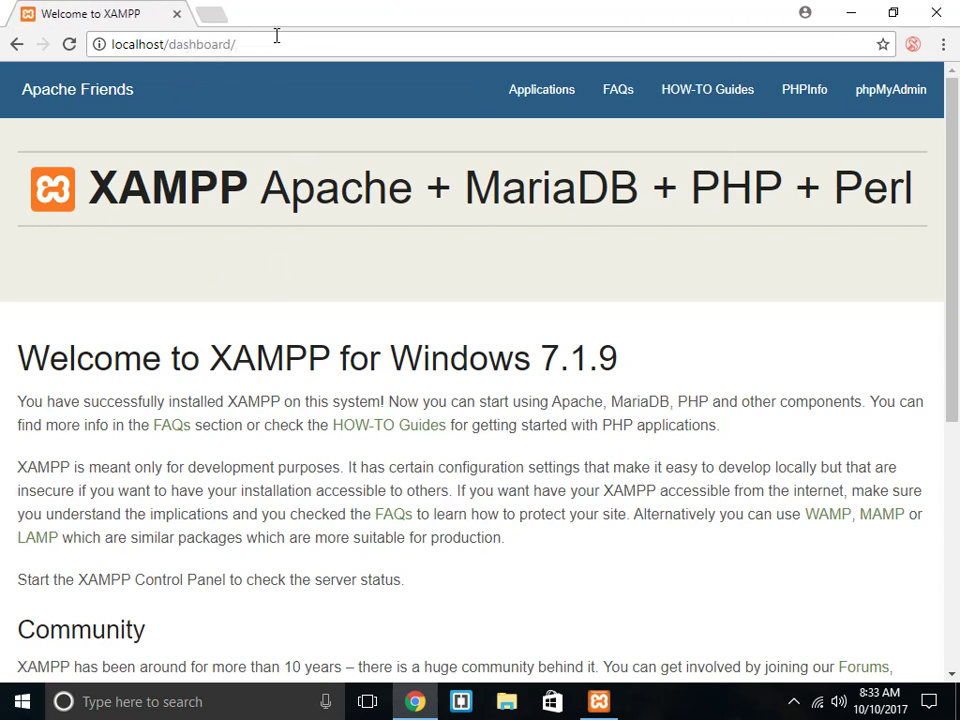
left_click(210, 15)
left_click(177, 14)
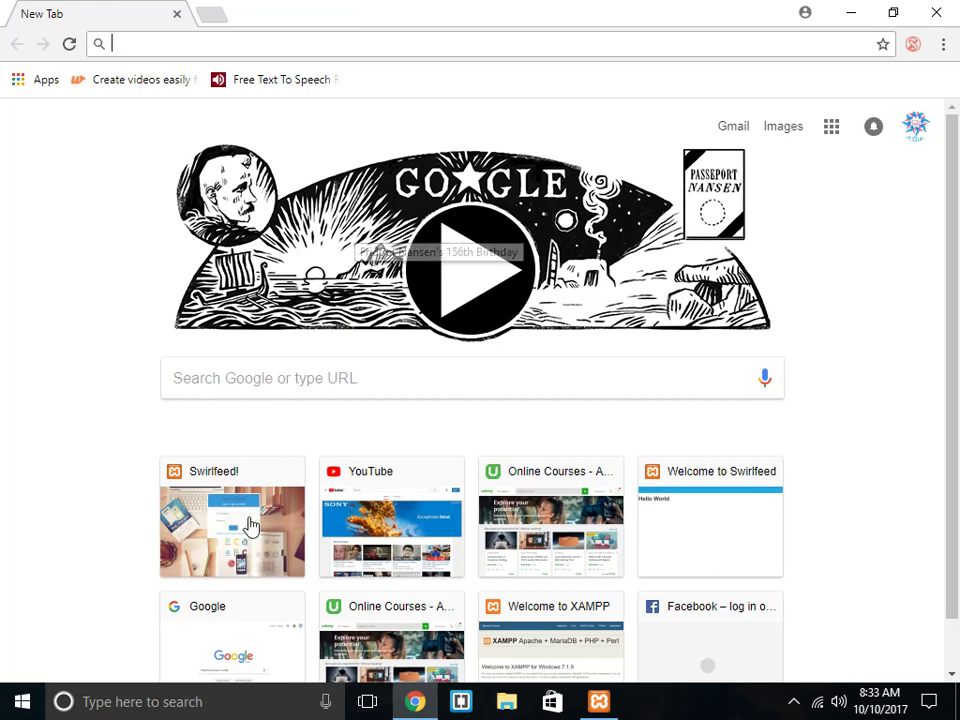
left_click(22, 701)
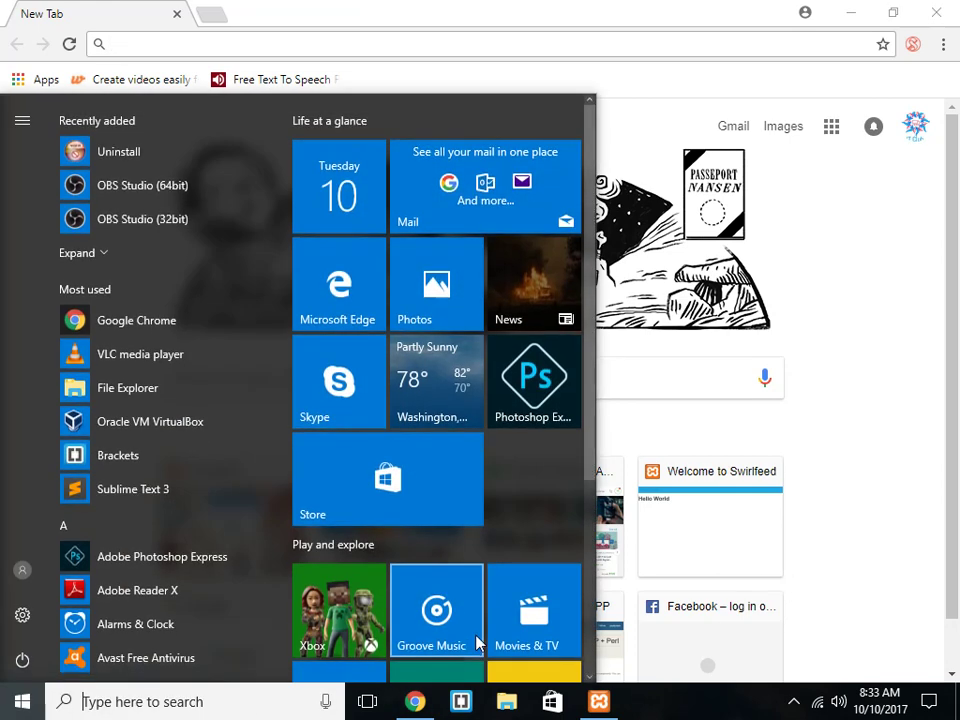
type("note")
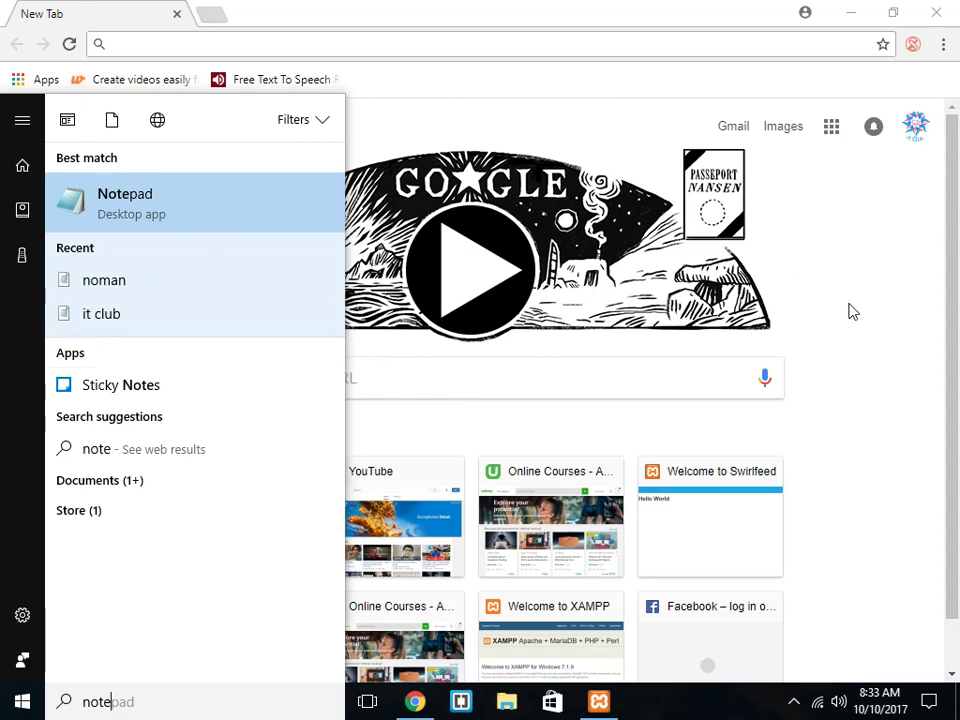
key("Escape")
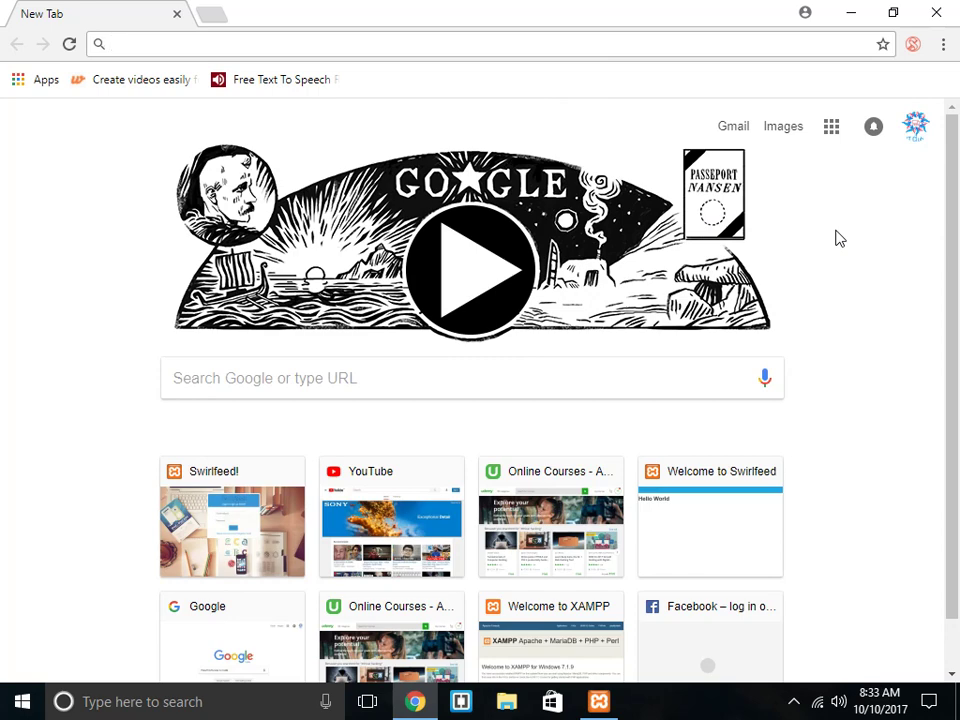
- Search Google for "atom" and open the Atom editor's official site, atom.io
type("ato")
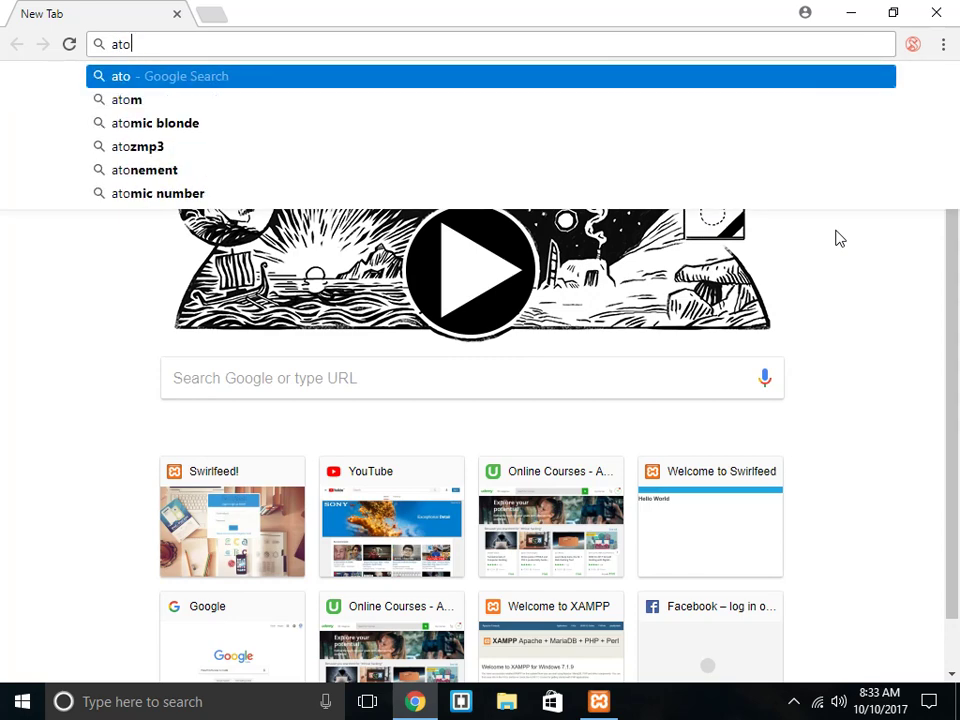
key("BackSpace")
key("BackSpace")
type("tom")
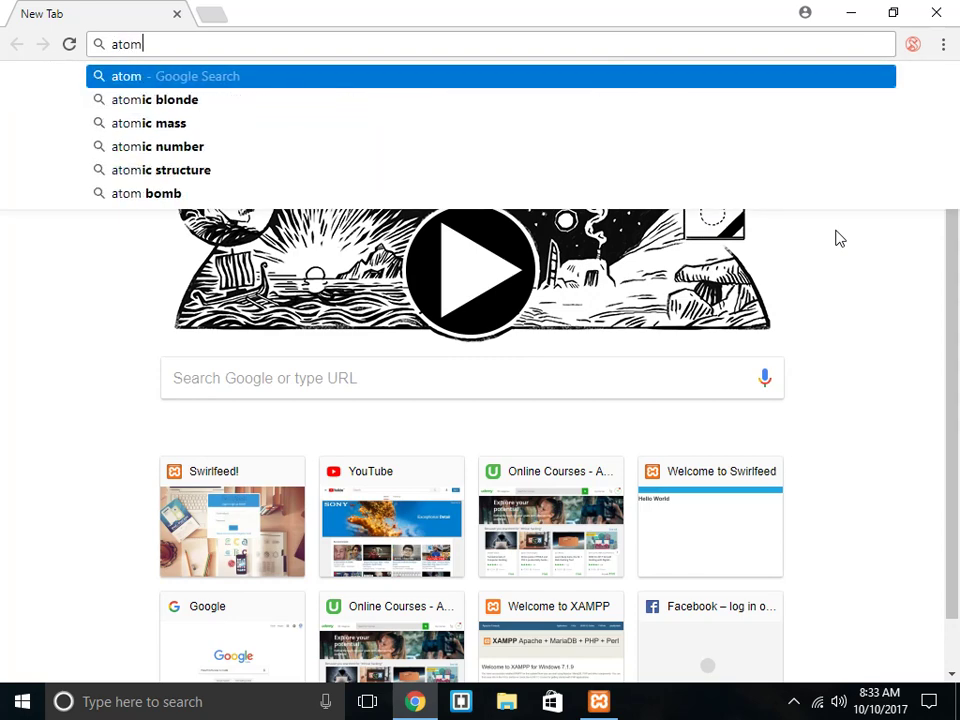
key("Return")
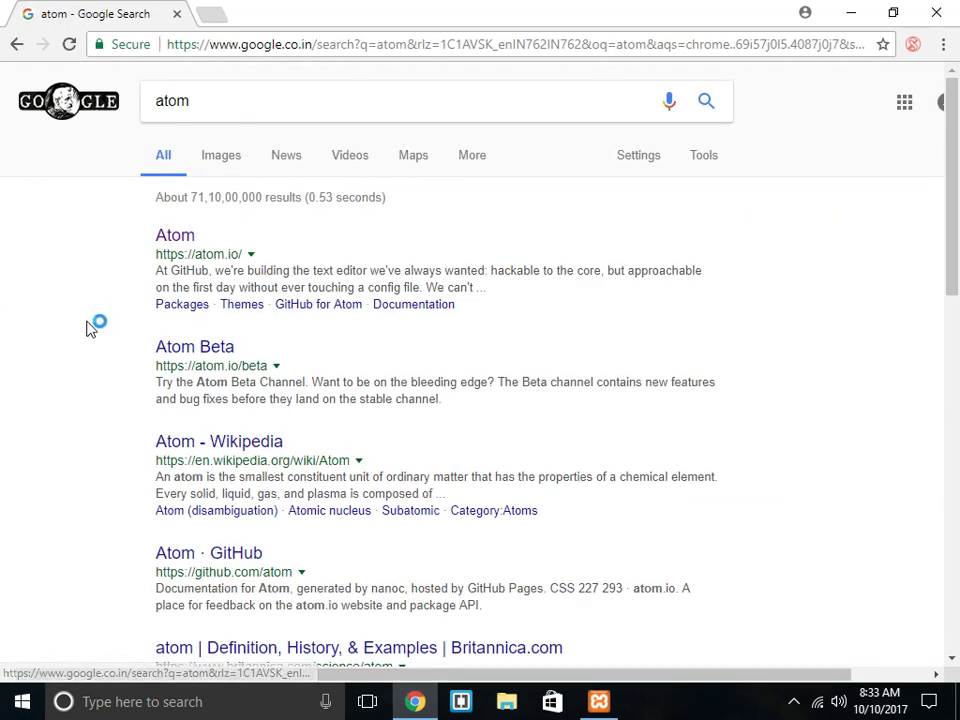
left_click(183, 240)
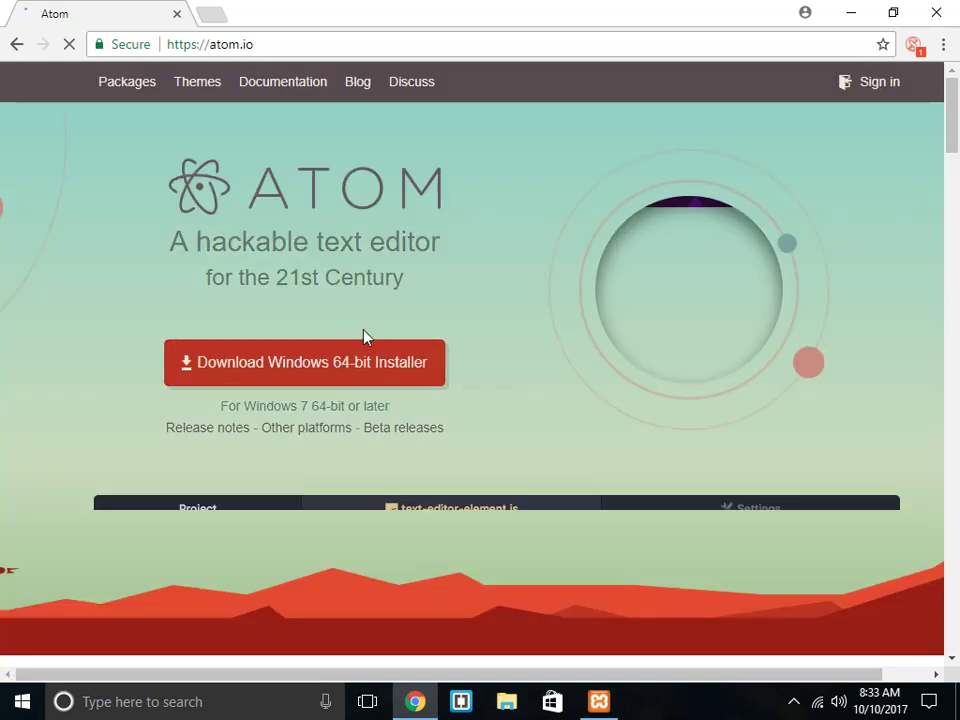
- Look through the Atom home page's feature, package, theme and open-source sections, returning to the installer download area
scroll(497, 317, "down", 5)
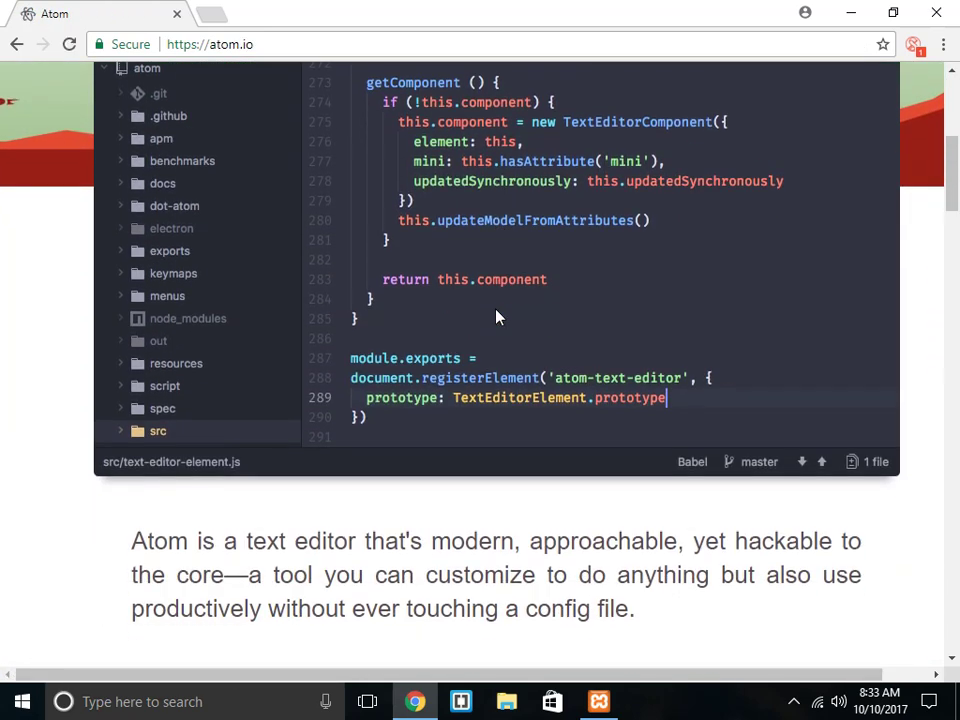
scroll(497, 317, "down", 7)
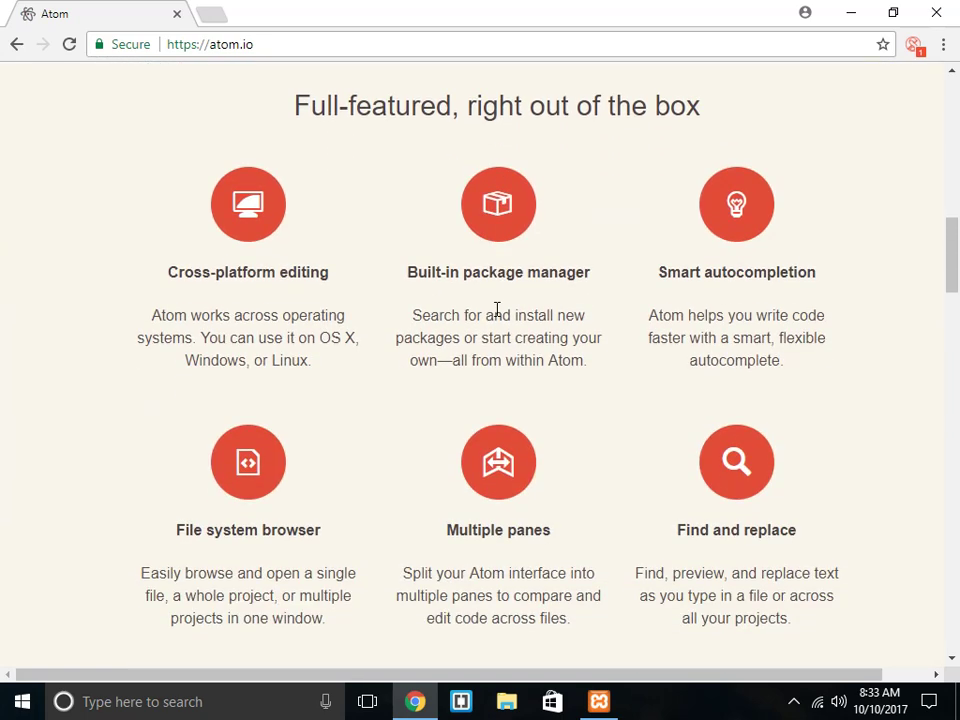
scroll(497, 310, "down", 6)
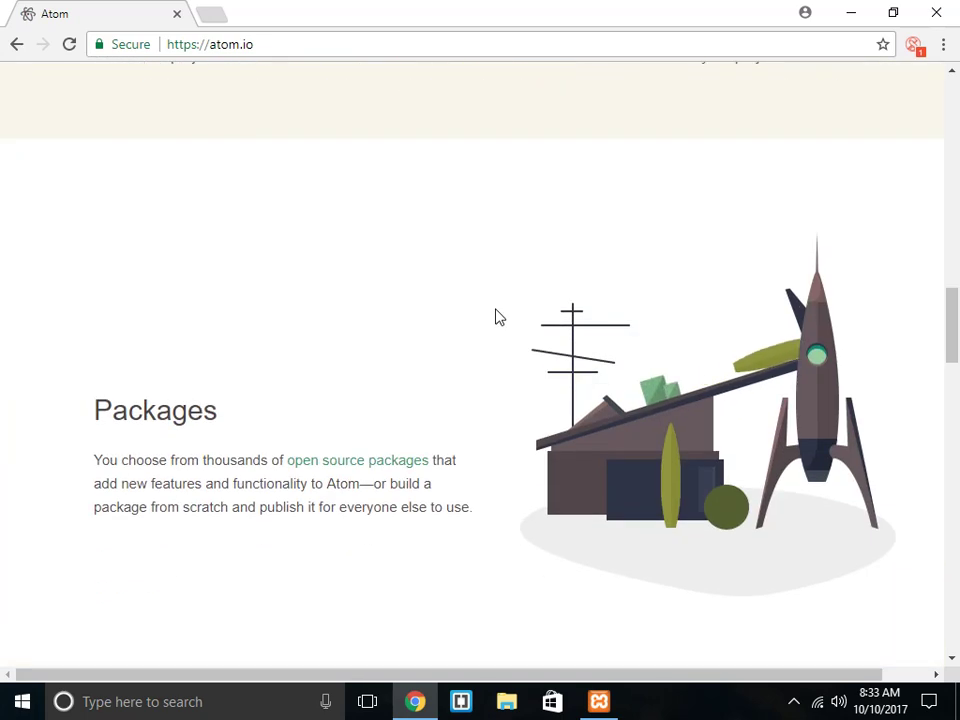
scroll(497, 317, "down", 7)
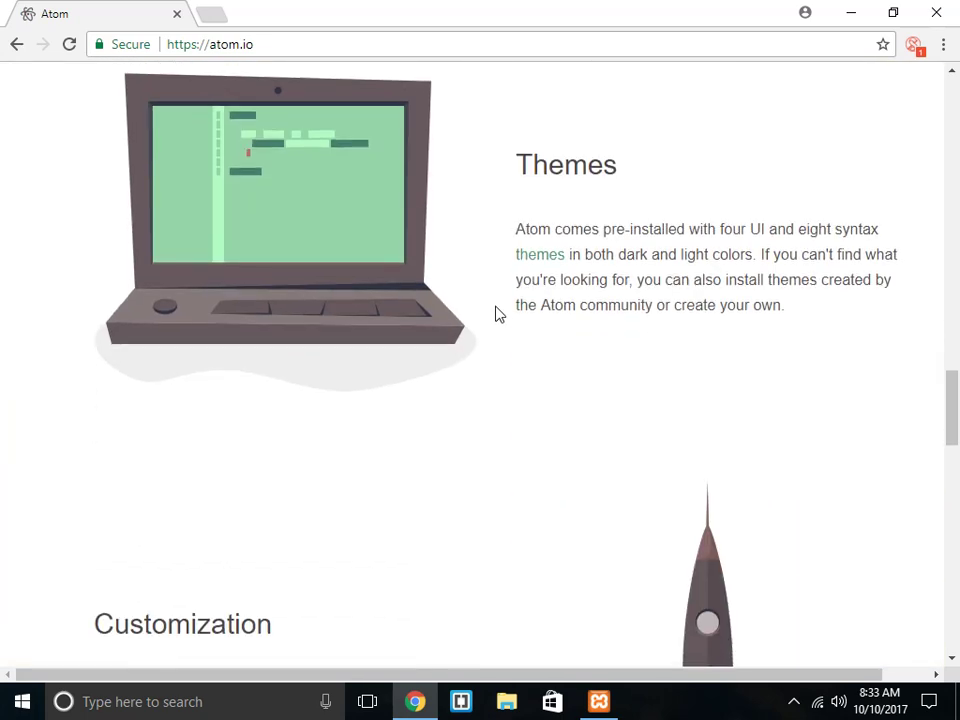
scroll(497, 314, "down", 8)
scroll(497, 314, "down", 4)
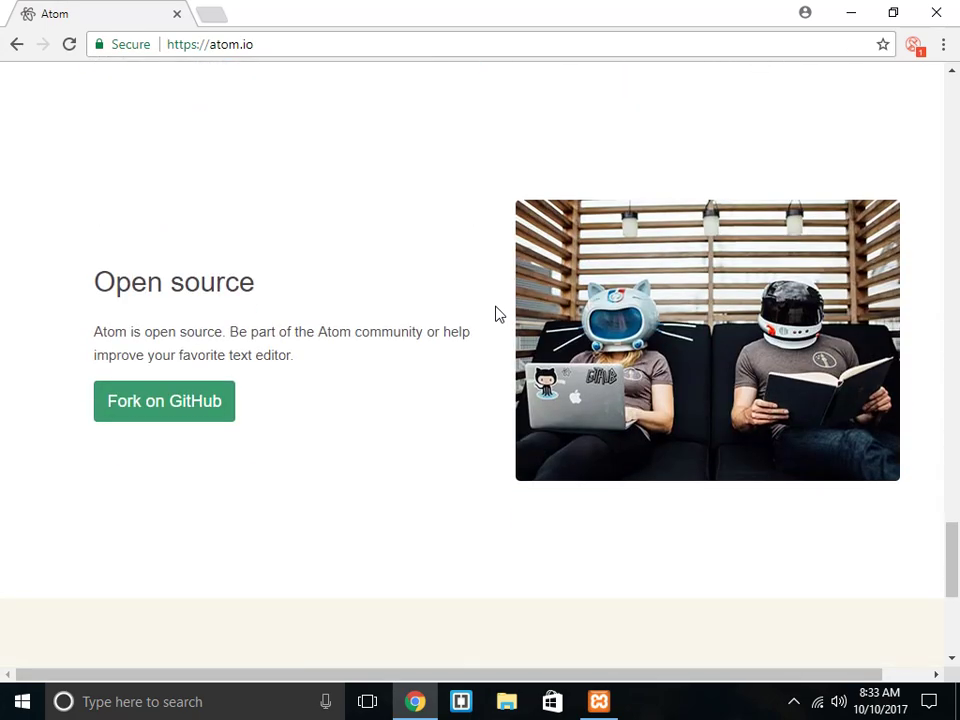
scroll(495, 312, "up", 18)
scroll(492, 302, "up", 15)
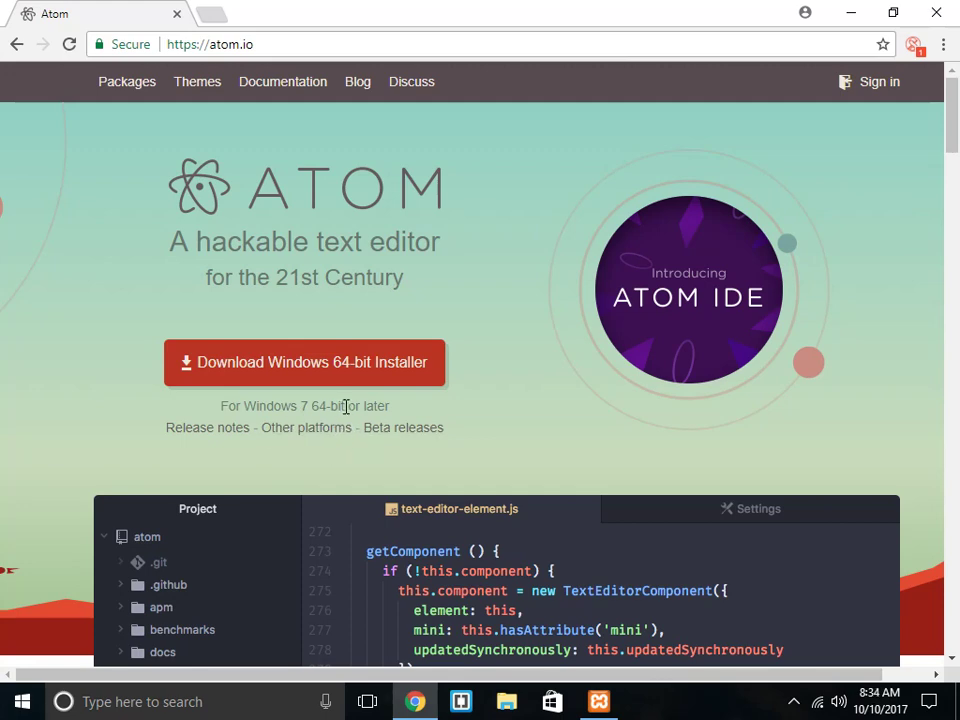
- Search Google for "brackets" in a new tab and open the editor's official site, brackets.io
left_click(215, 14)
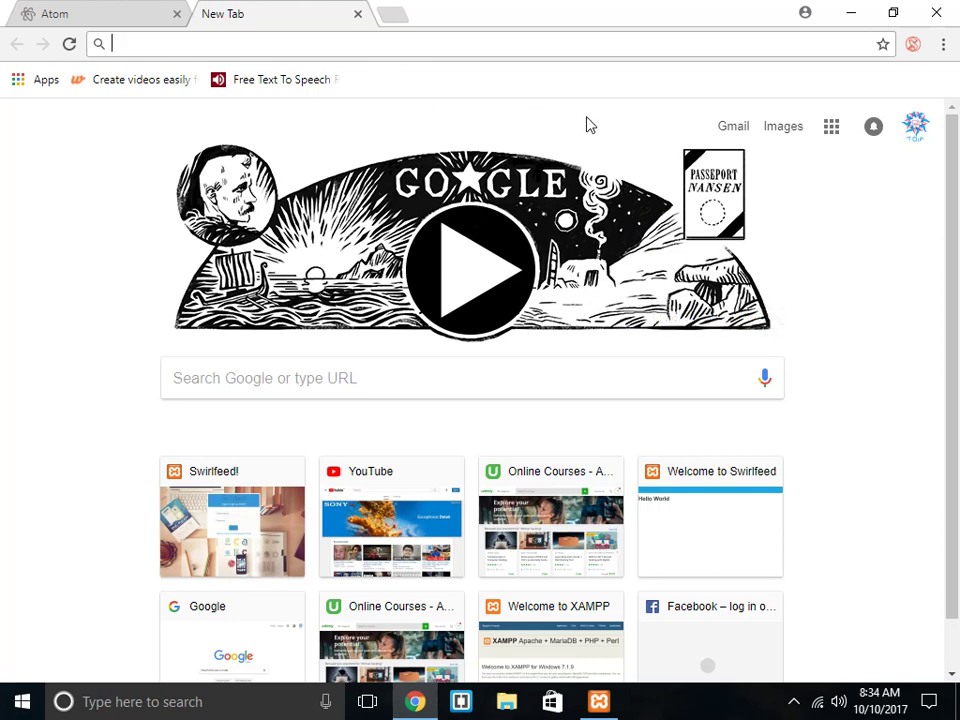
type("br")
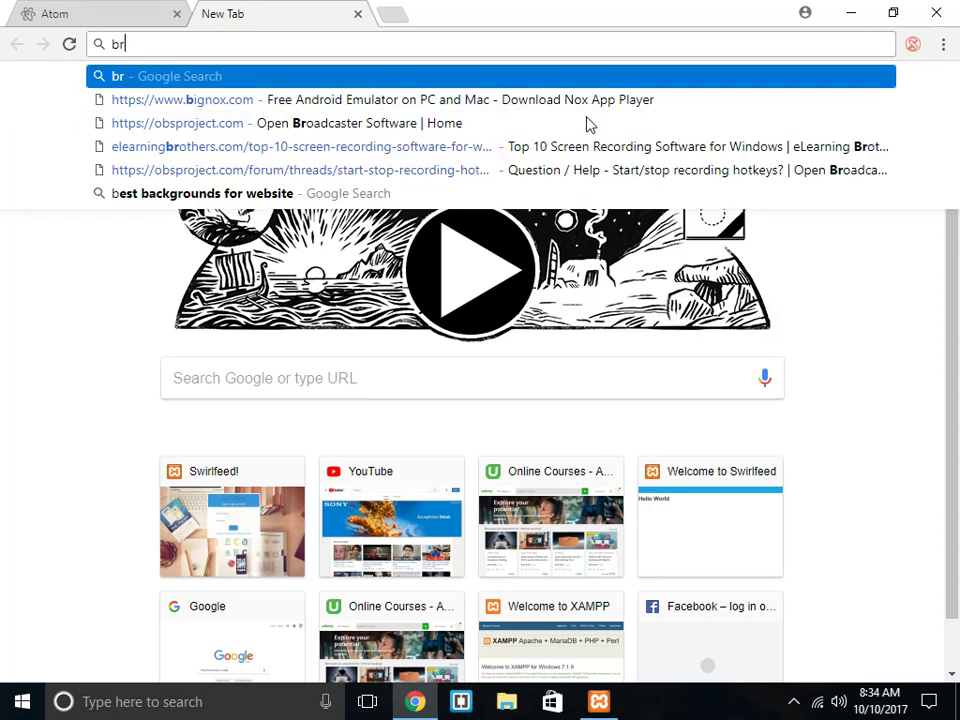
type("ackets")
key("Return")
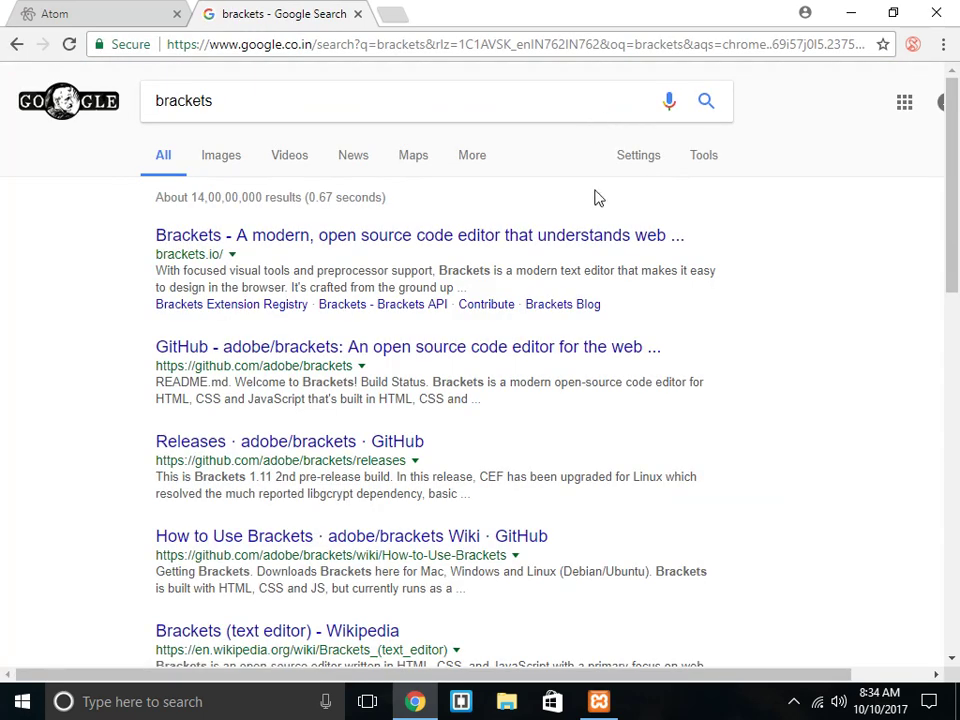
left_click(630, 244)
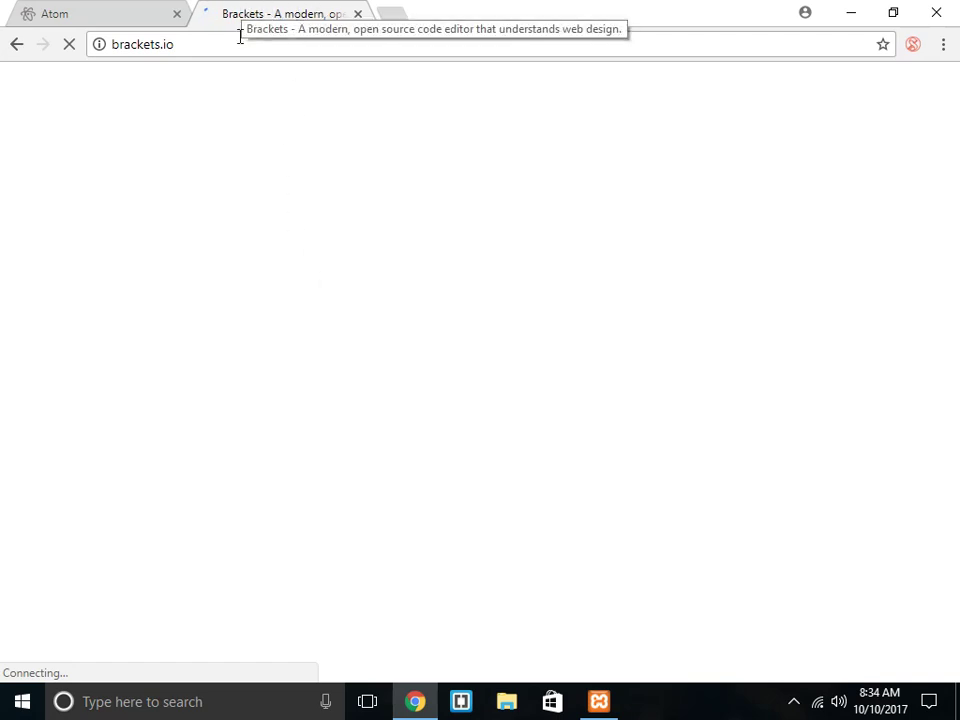
left_click(86, 11)
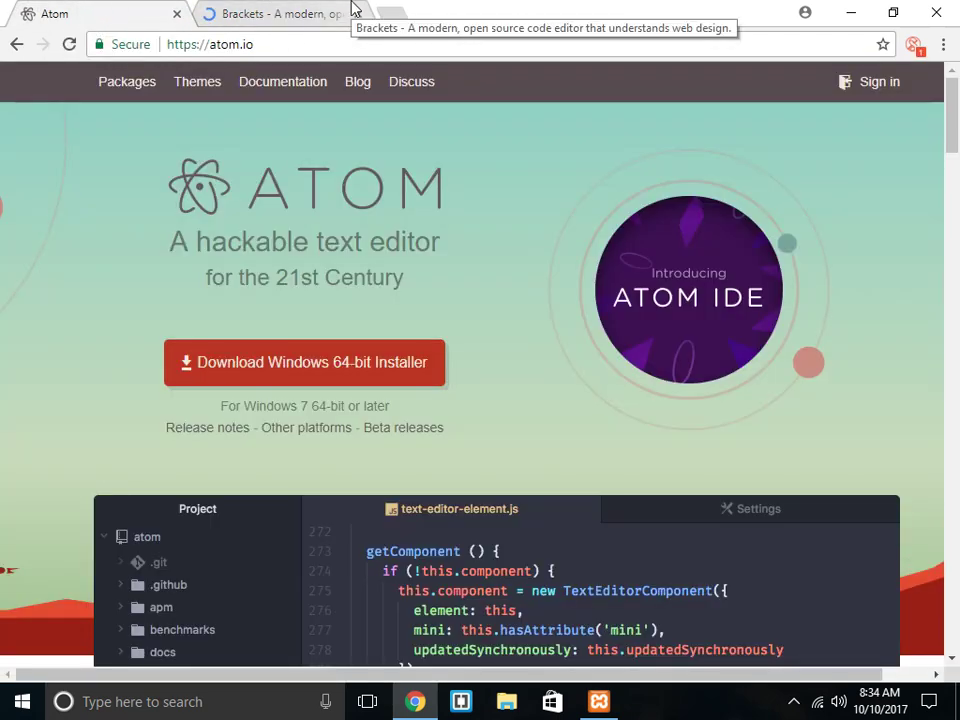
left_click(295, 12)
left_click(130, 10)
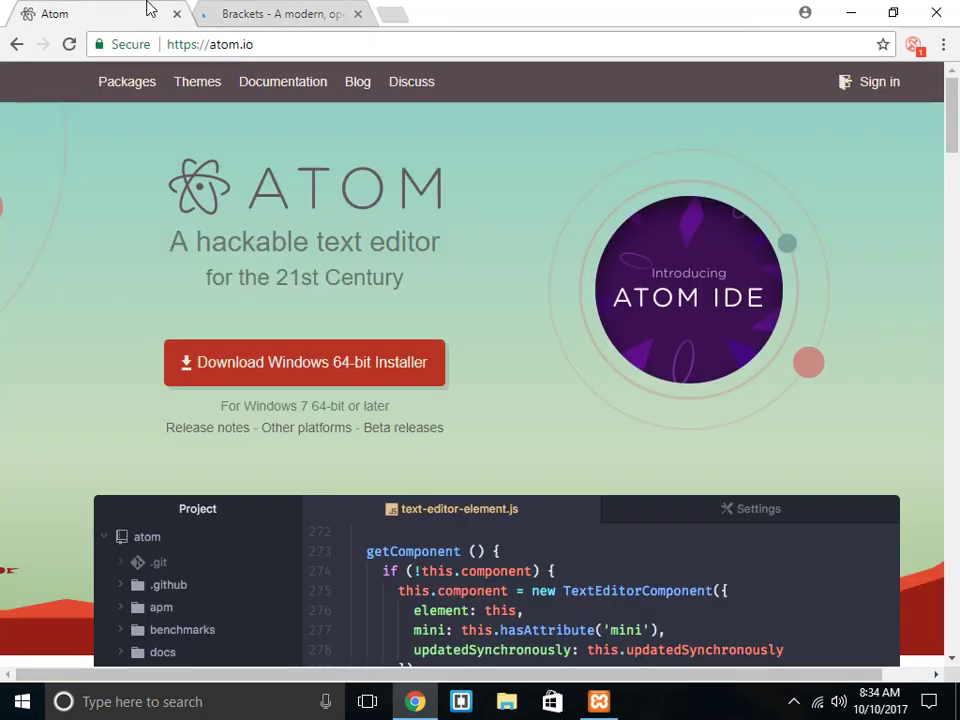
left_click(340, 12)
- Search Google for "sublime" in a new tab and open the Sublime Text official site
left_click(392, 13)
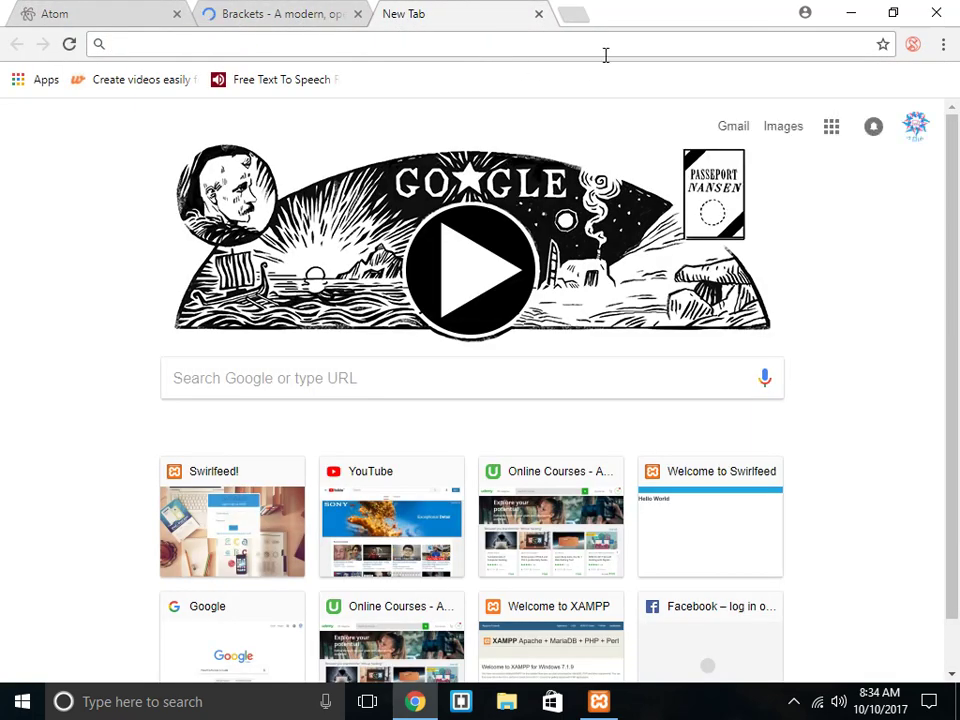
type("sublime")
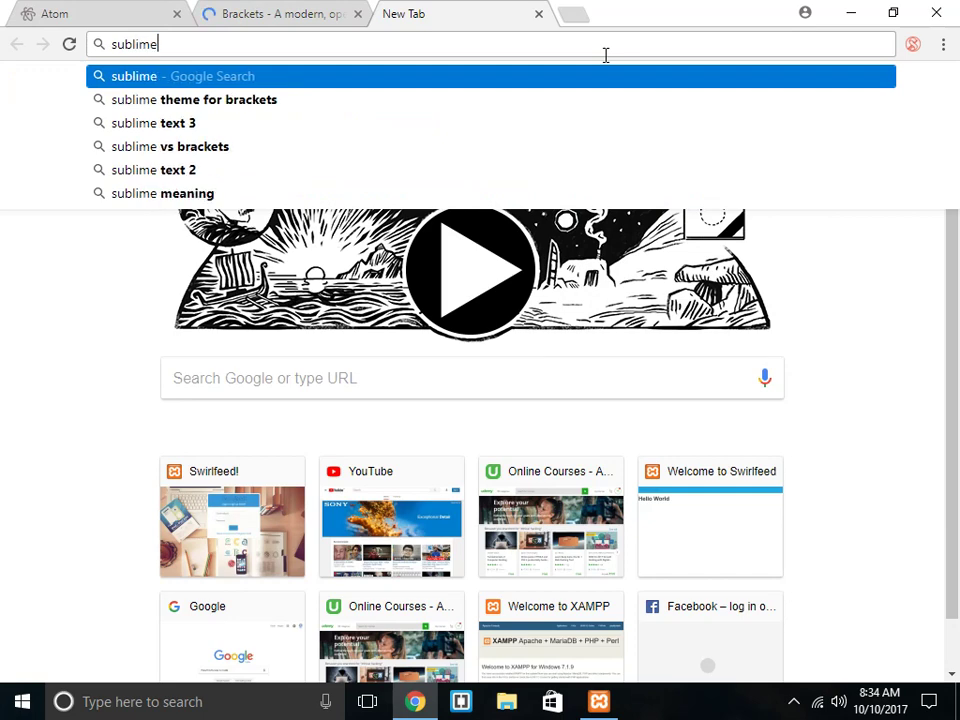
key("Return")
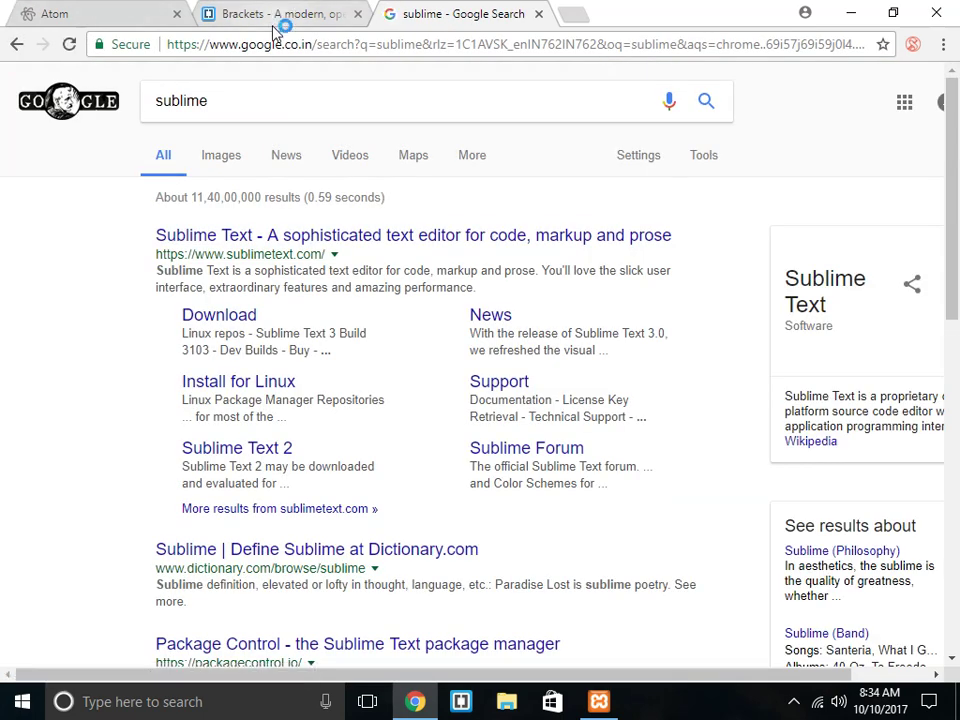
left_click(279, 233)
- Look over the Brackets home page and compare its download option with the one on the Atom site
left_click(257, 13)
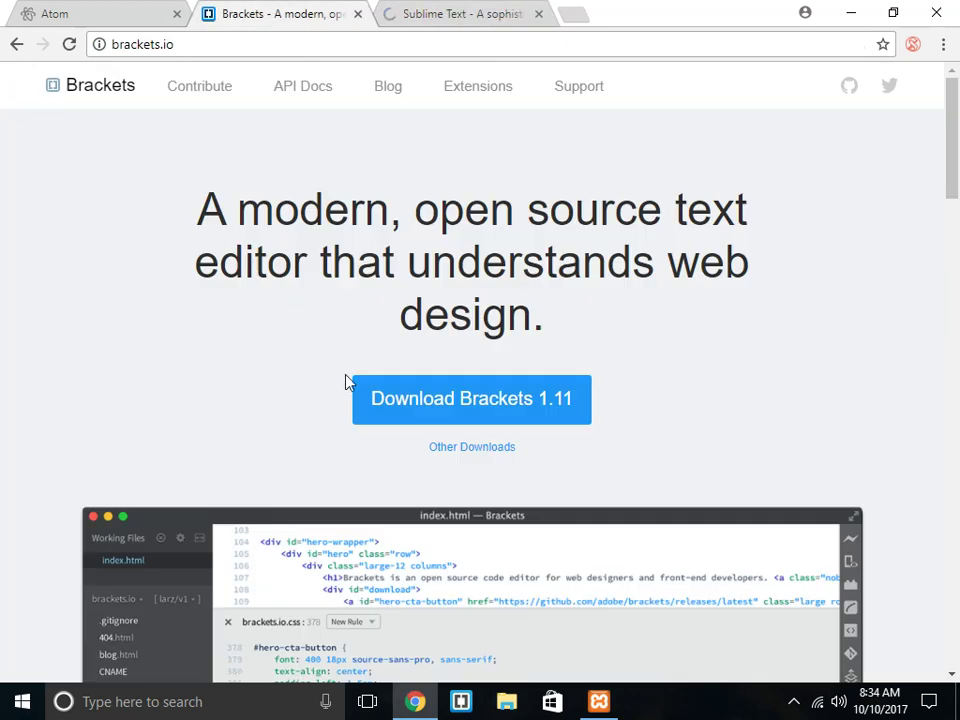
scroll(386, 349, "down", 5)
scroll(407, 204, "up", 3)
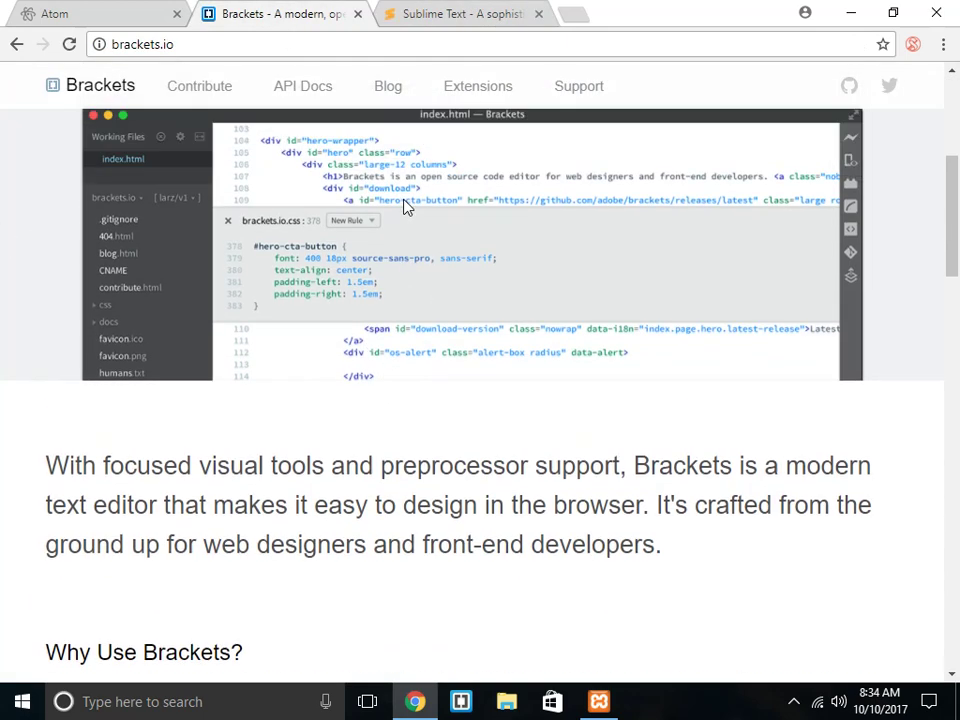
scroll(422, 186, "up", 2)
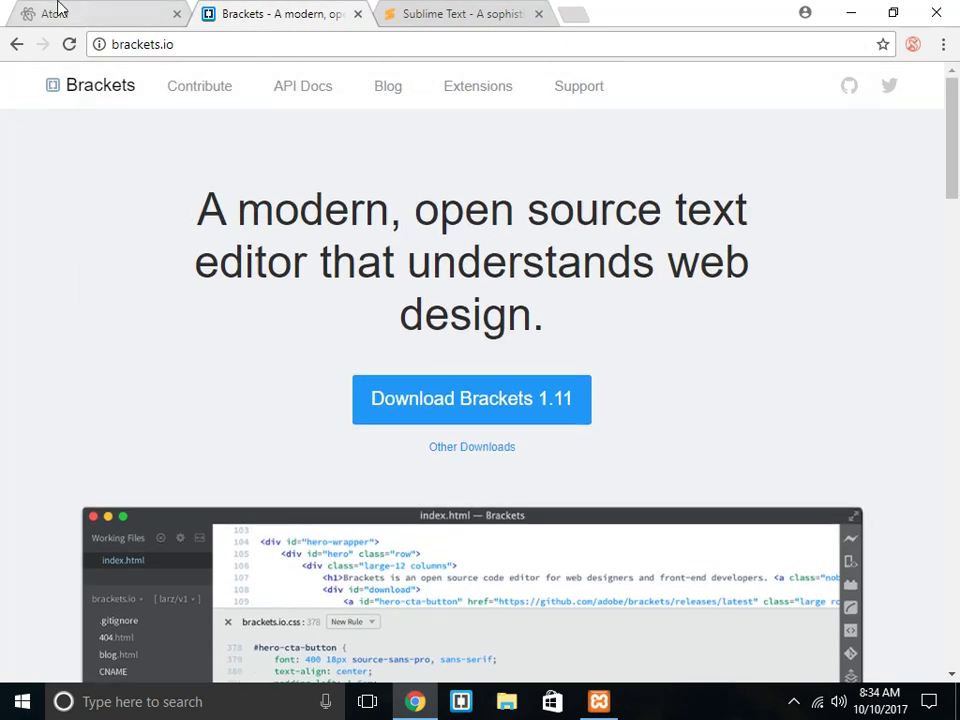
left_click(58, 10)
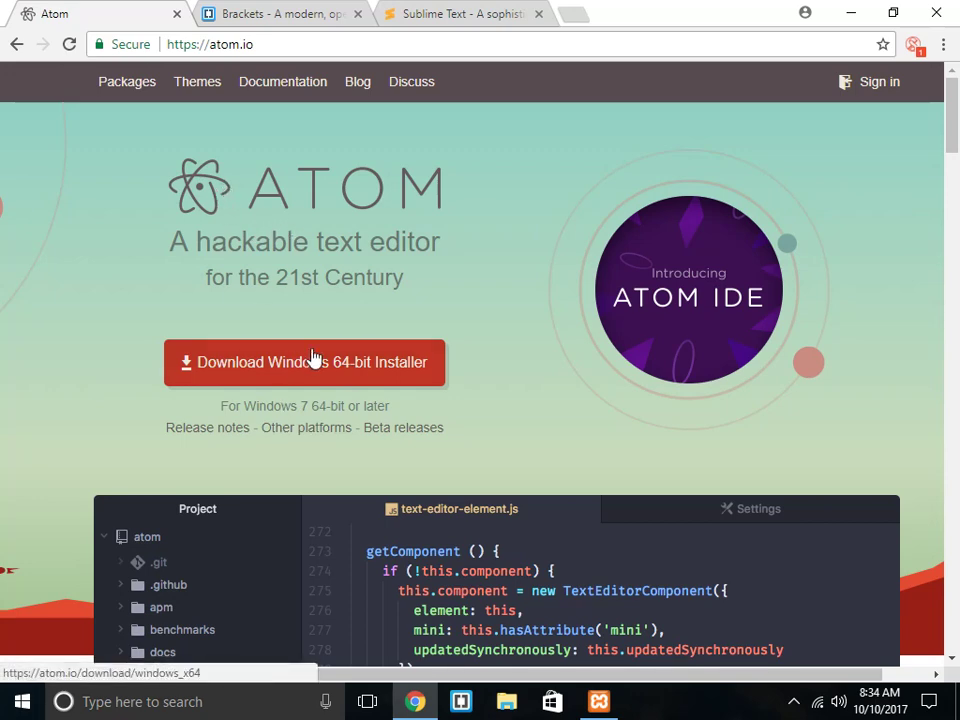
left_click(257, 16)
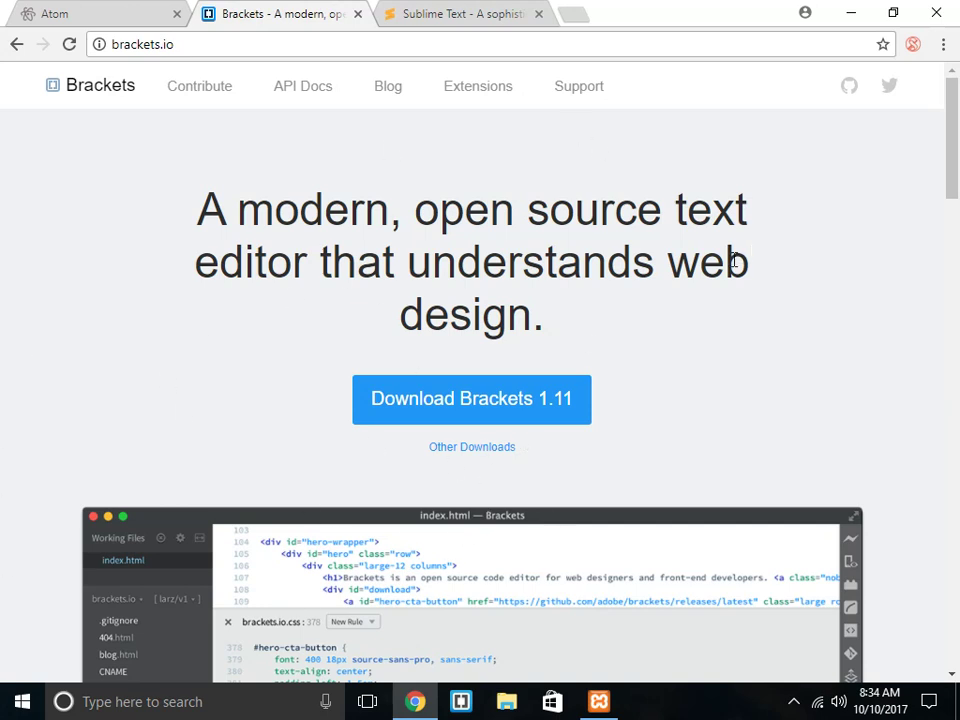
- Look through the Sublime Text home page down to its footer and return to the Windows download option
left_click(476, 8)
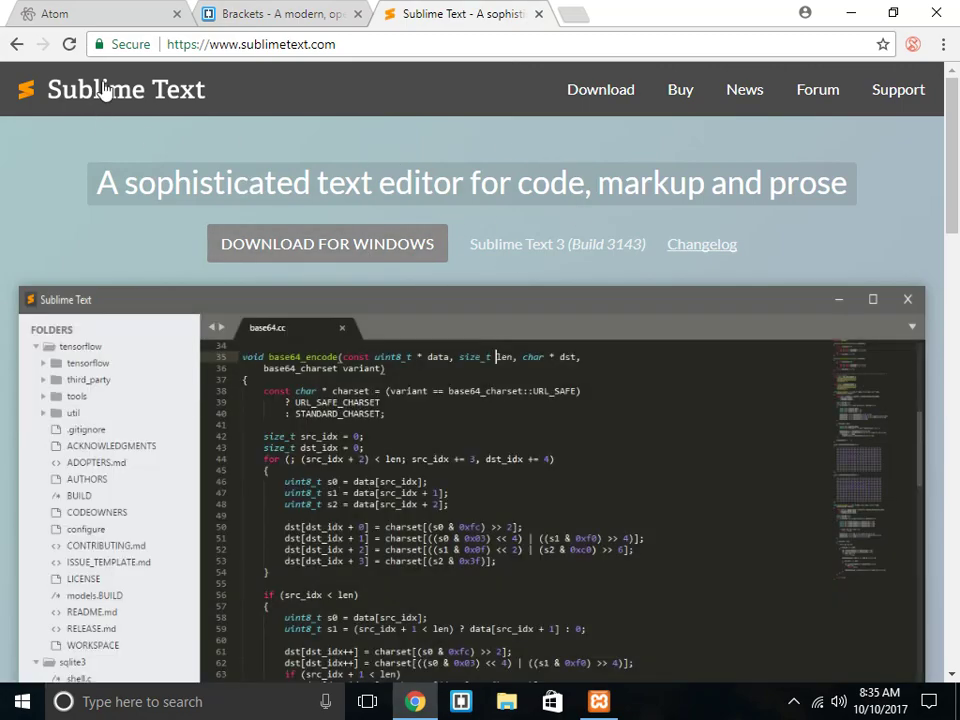
scroll(318, 166, "down", 10)
scroll(323, 175, "down", 10)
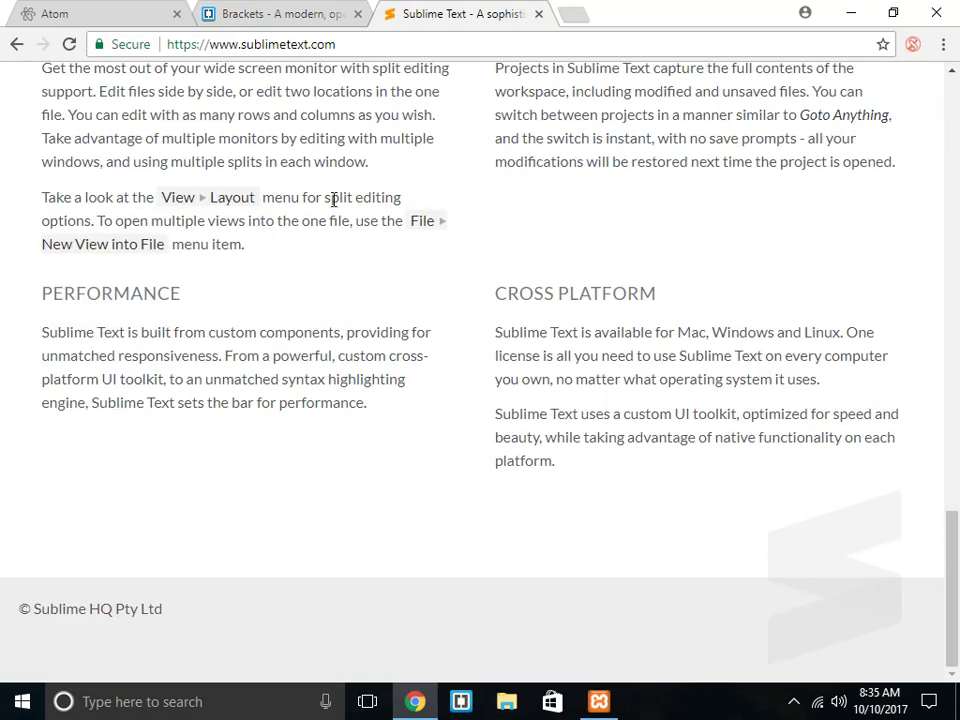
scroll(333, 201, "up", 20)
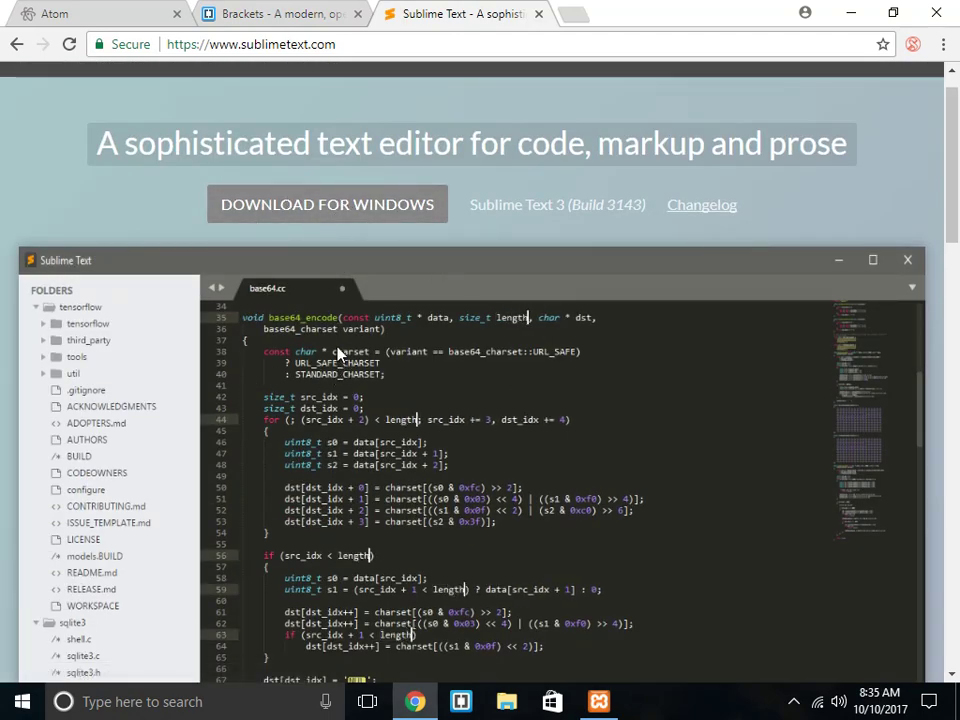
- Review the Sublime Text, Brackets and Atom home pages once more, ending on the Atom site
scroll(470, 315, "up", 1)
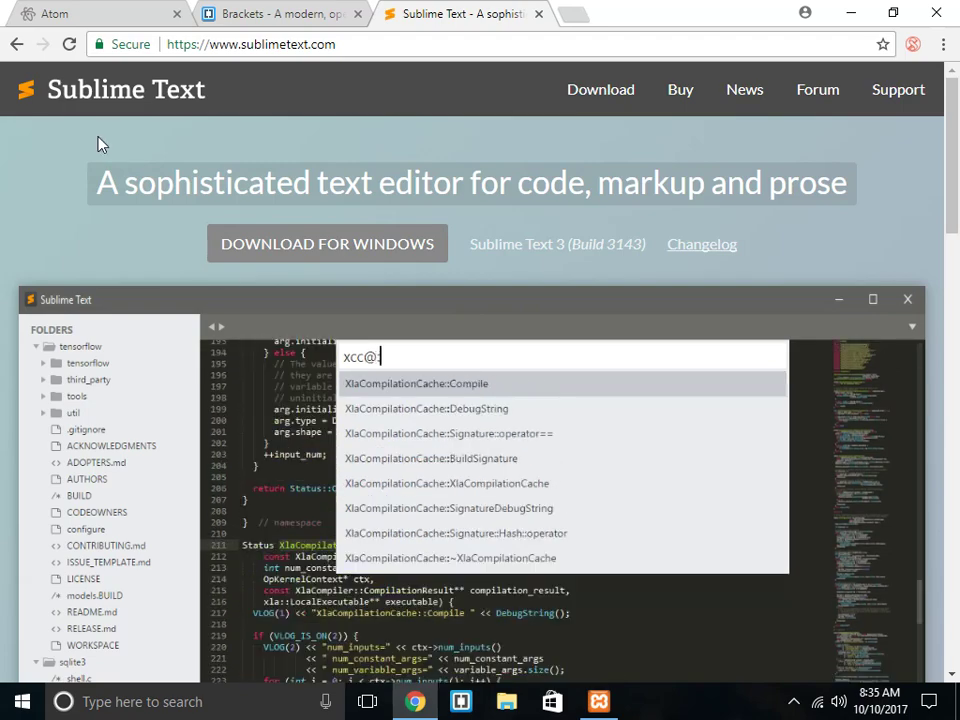
left_click(208, 12)
left_click(90, 10)
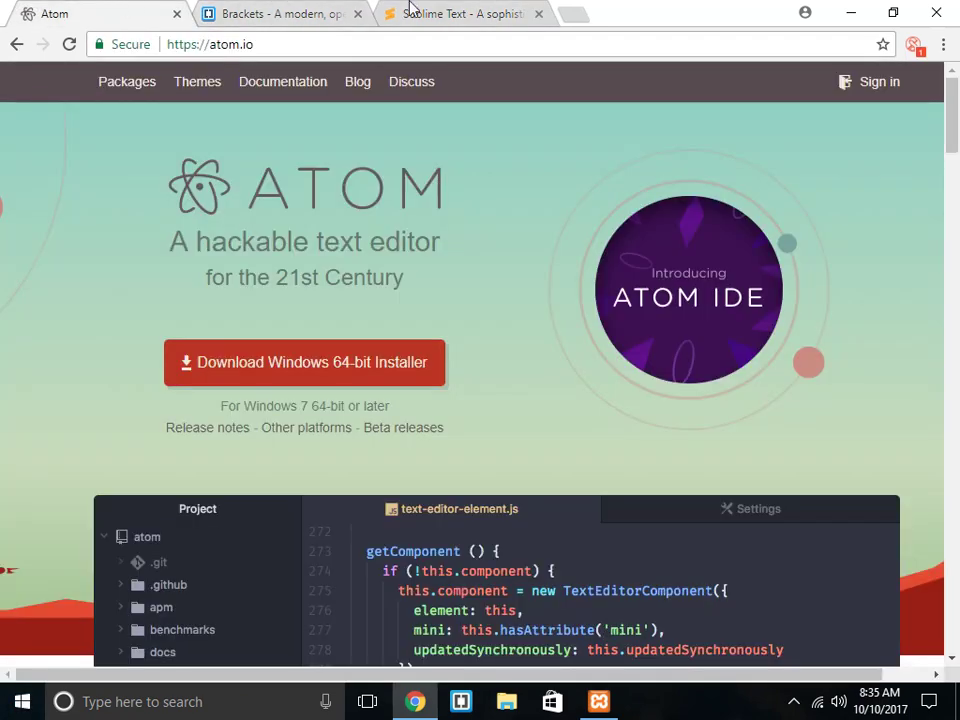
left_click(335, 12)
left_click(510, 12)
left_click(236, 12)
left_click(81, 10)
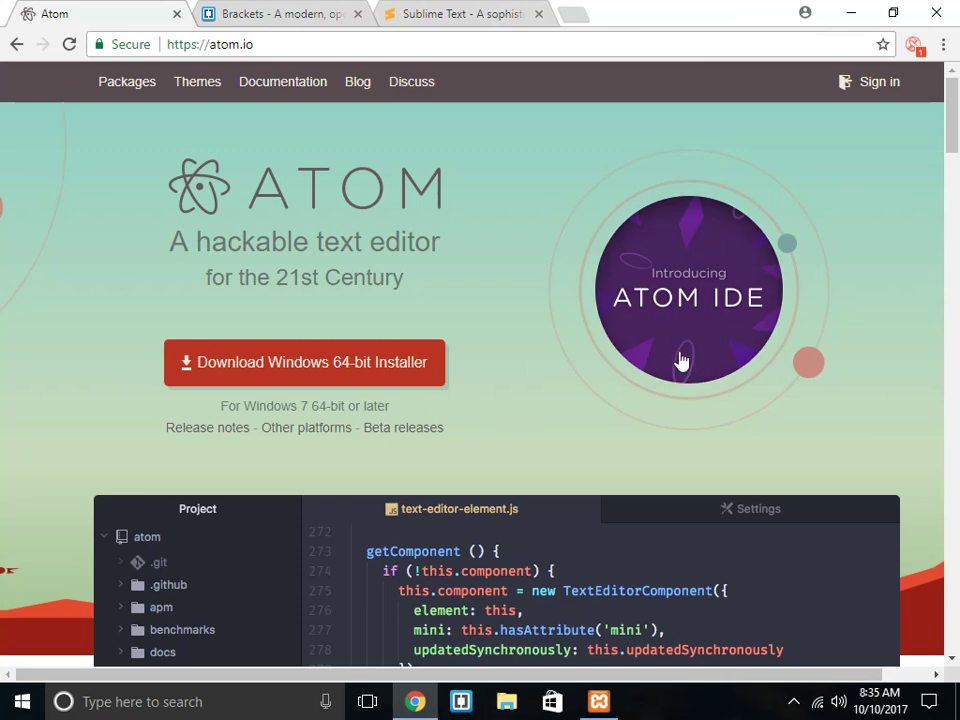
- Close the browser window and minimize the XAMPP Control Panel to show the desktop
left_click(936, 12)
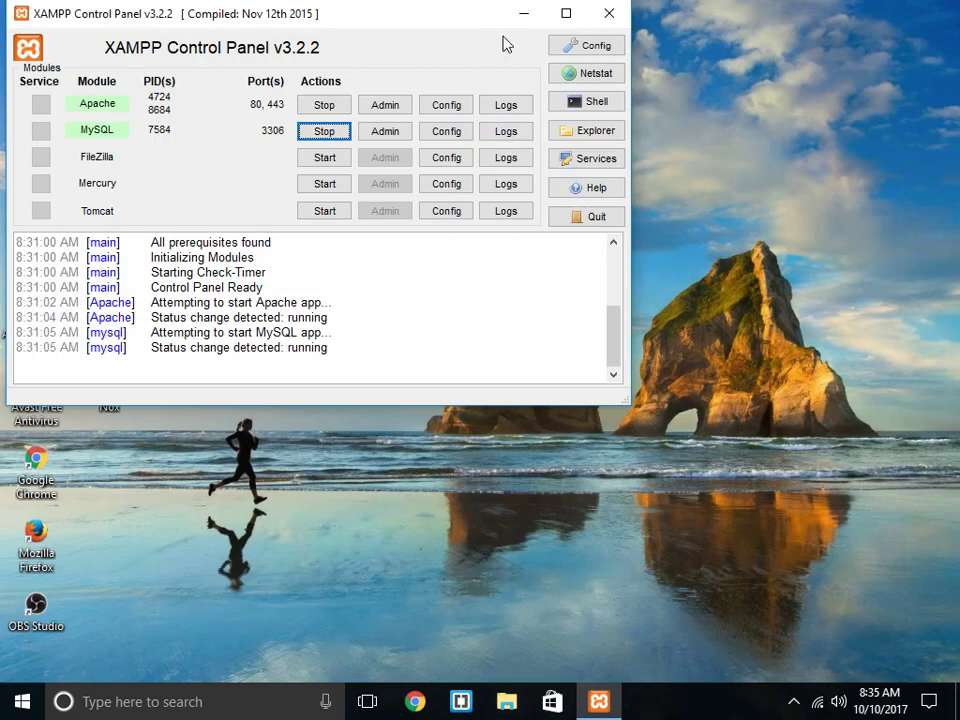
left_click(525, 14)
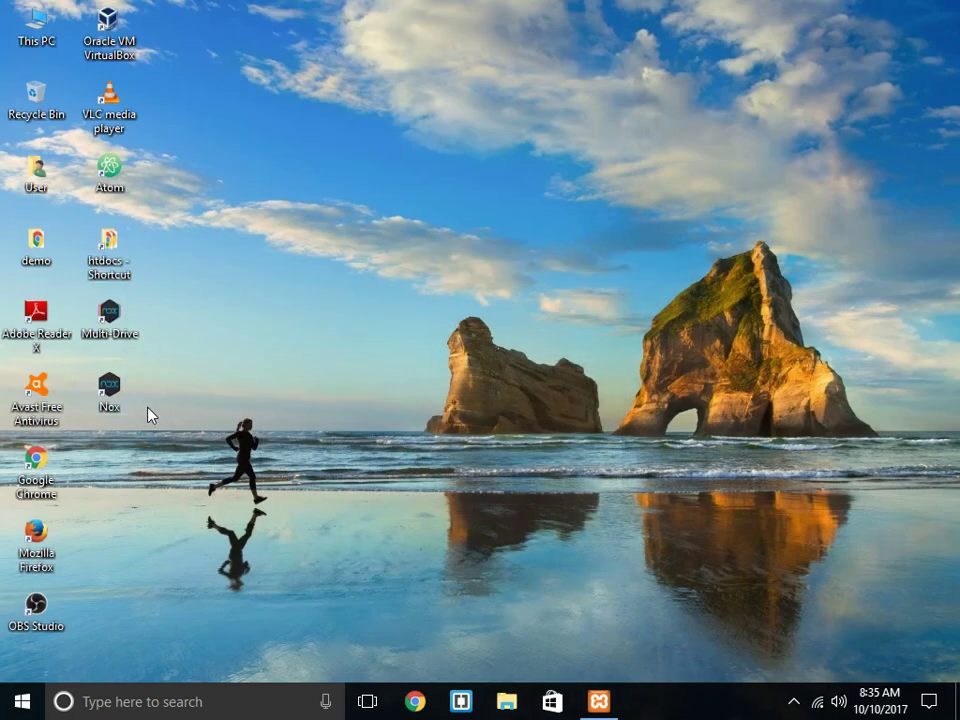
- Check the computer's system type in the properties of This PC and close the System window
right_click(24, 28)
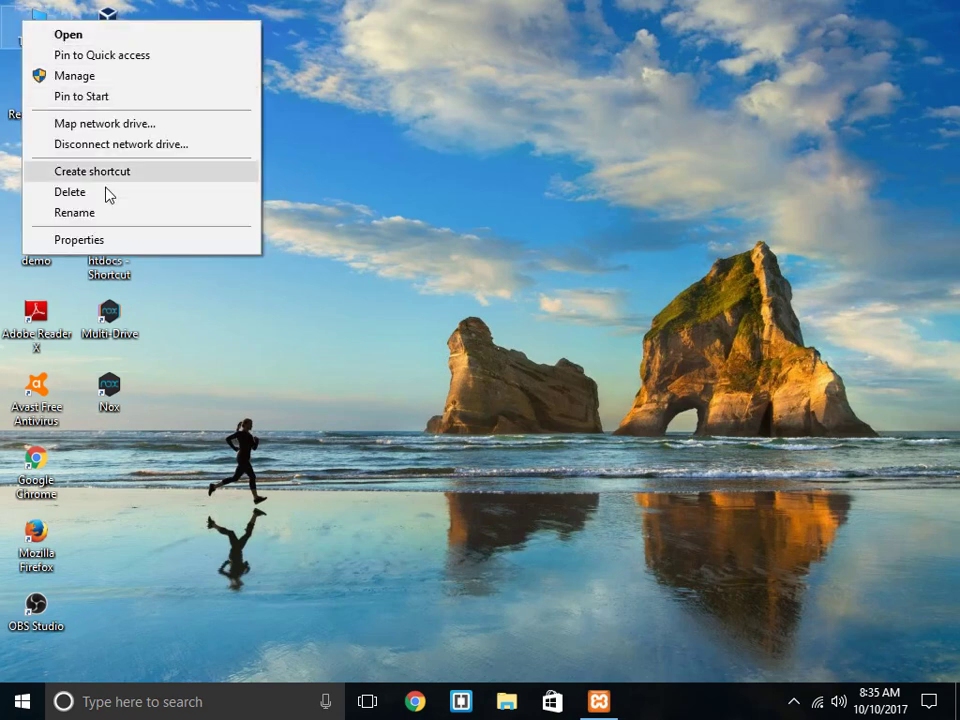
left_click(105, 239)
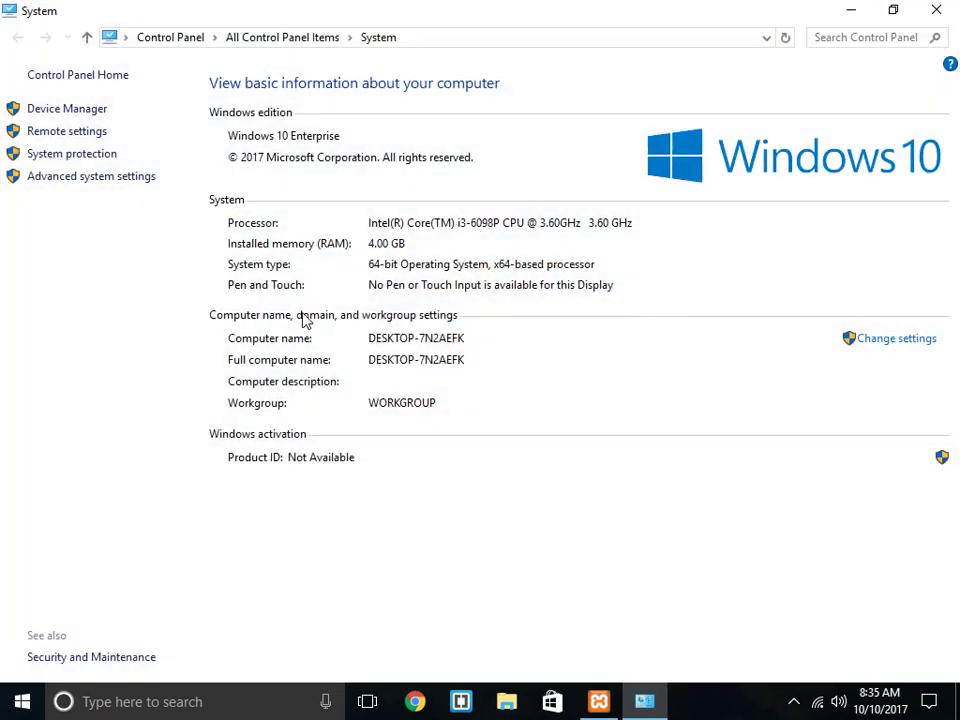
left_click(846, 16)
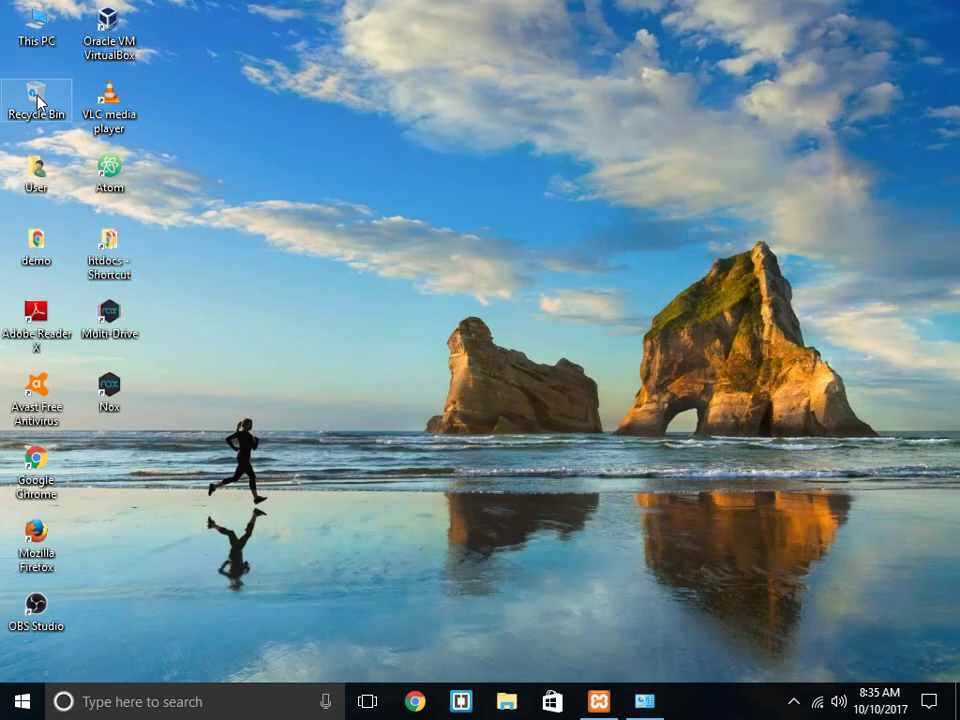
right_click(42, 28)
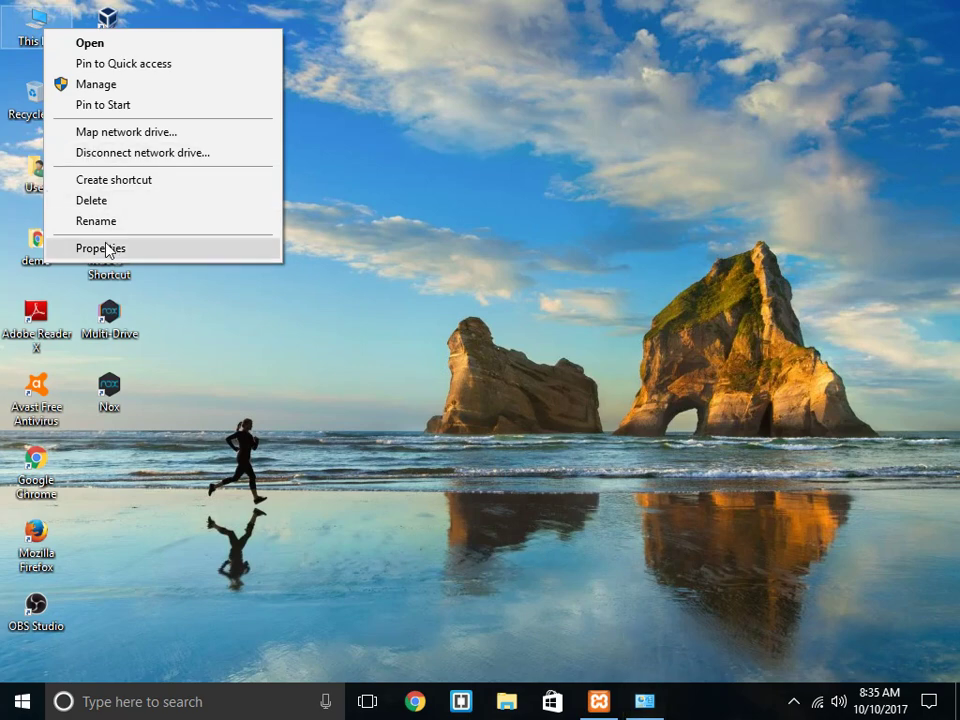
left_click(266, 249)
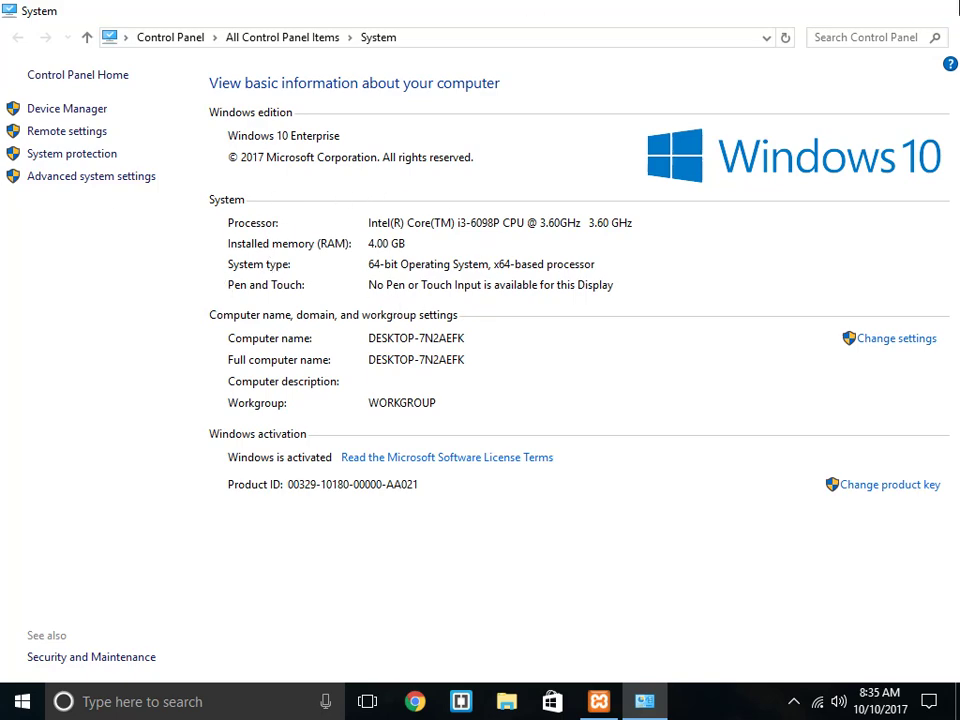
key("alt+F4")
right_click(487, 19)
left_click(559, 75)
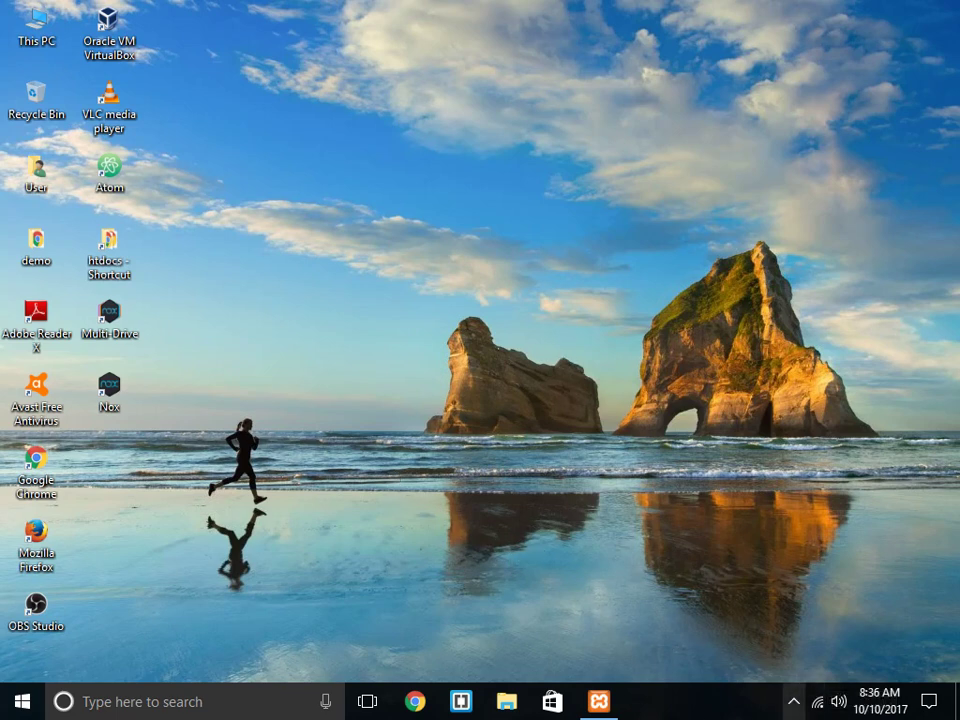
left_click(794, 701)
right_click(806, 673)
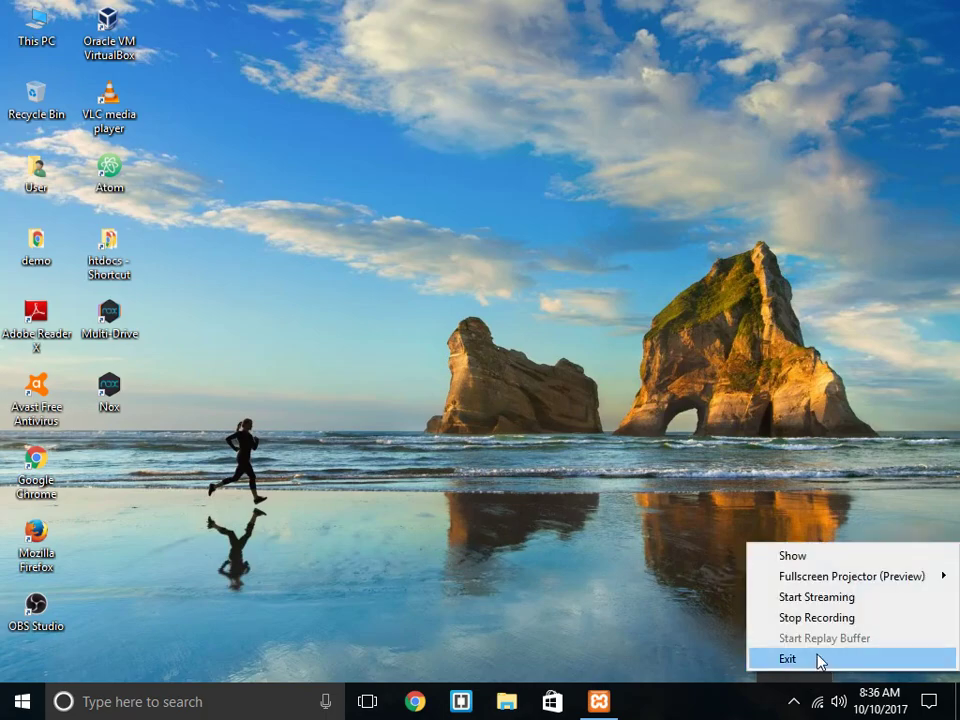